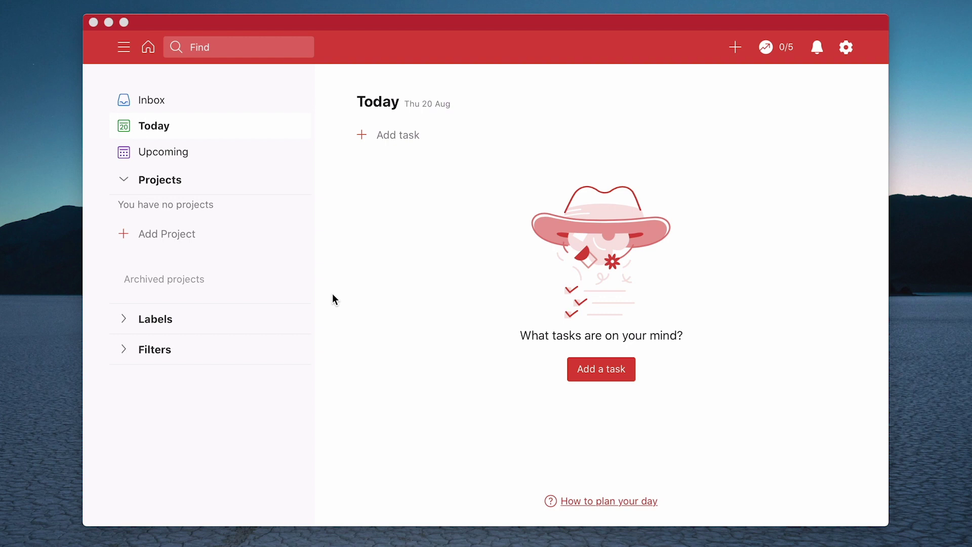
# Create a new project named HOME with the Sky Blue colour
pyautogui.click(160, 236)
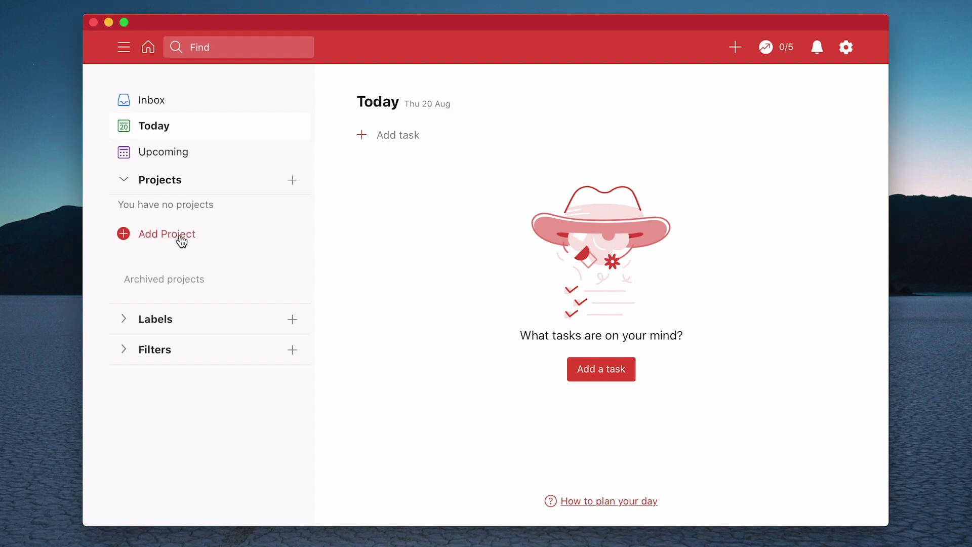
pyautogui.click(166, 238)
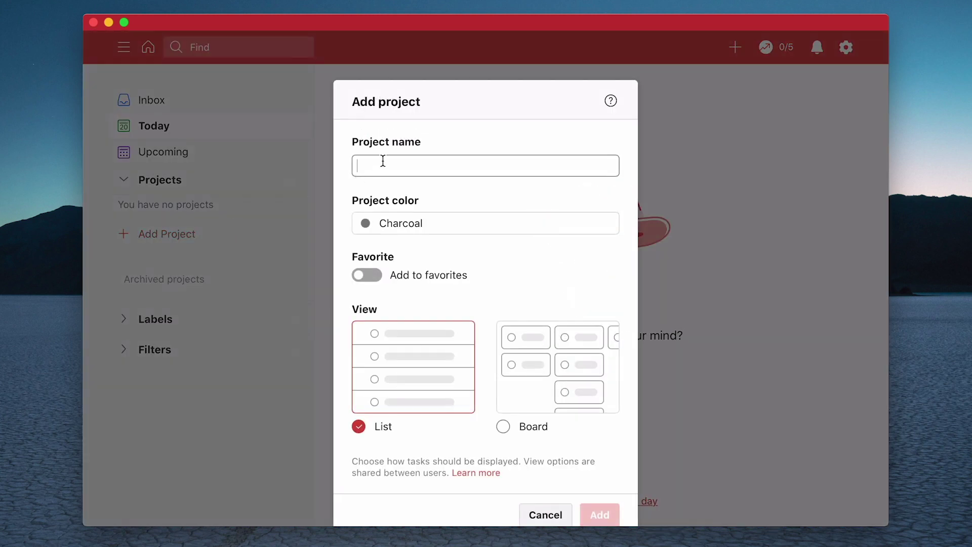
pyautogui.write('HOME')
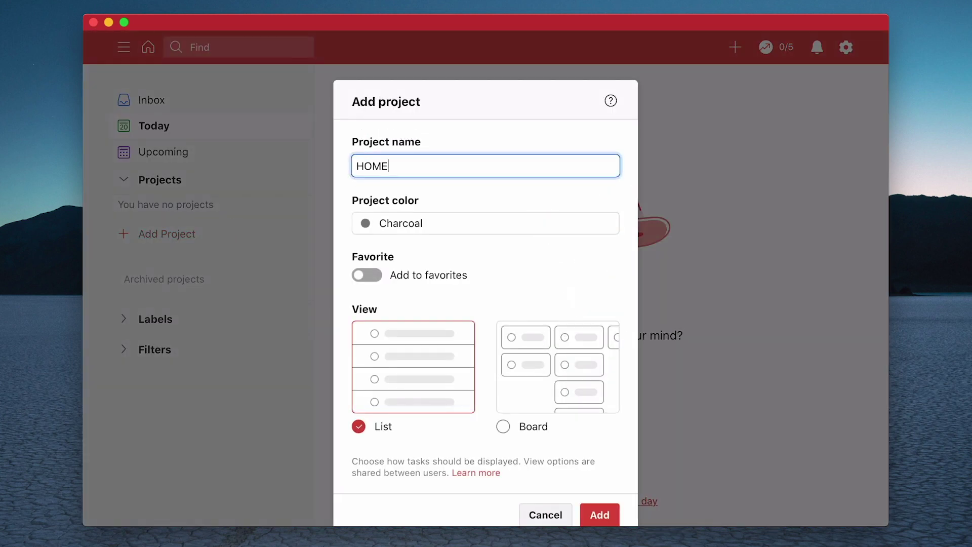
pyautogui.click(419, 223)
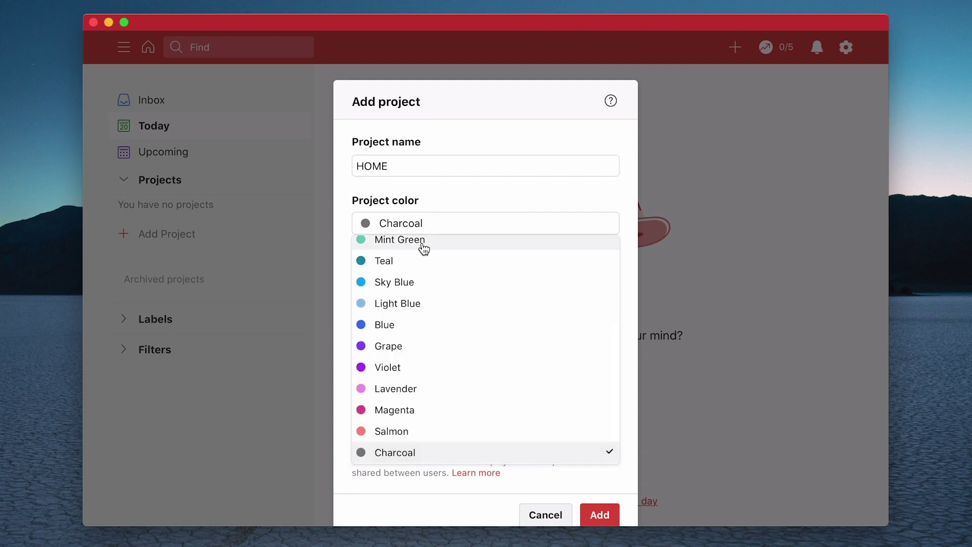
pyautogui.scroll(5, 424, 249)
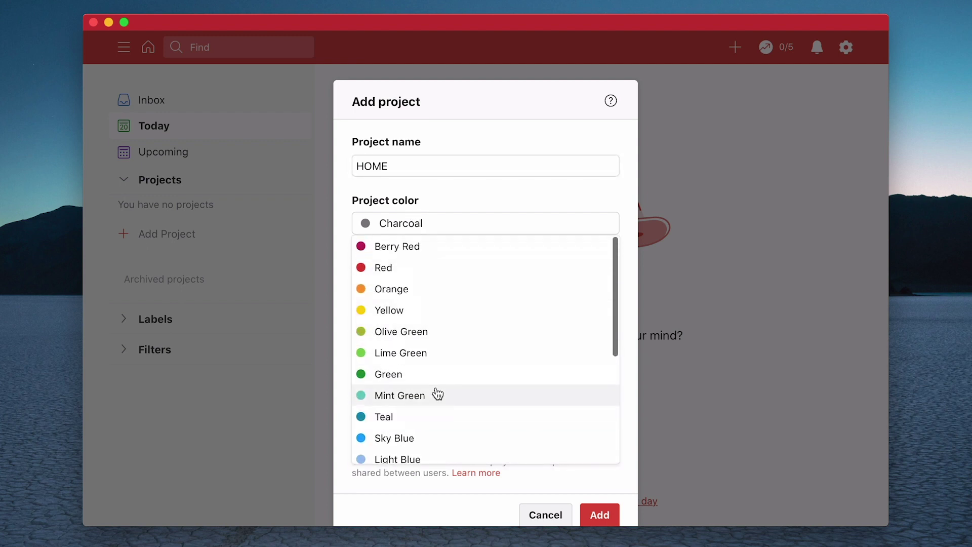
pyautogui.click(444, 442)
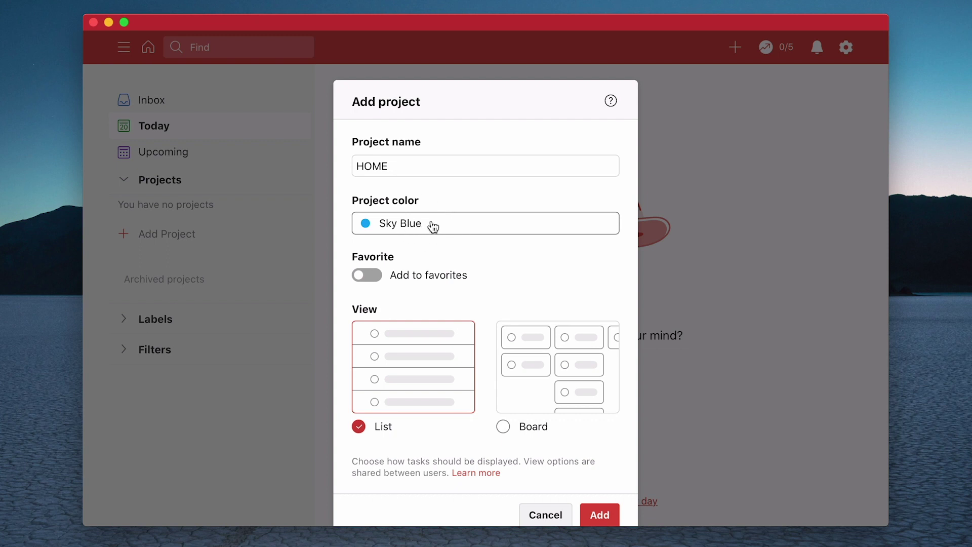
pyautogui.click(612, 512)
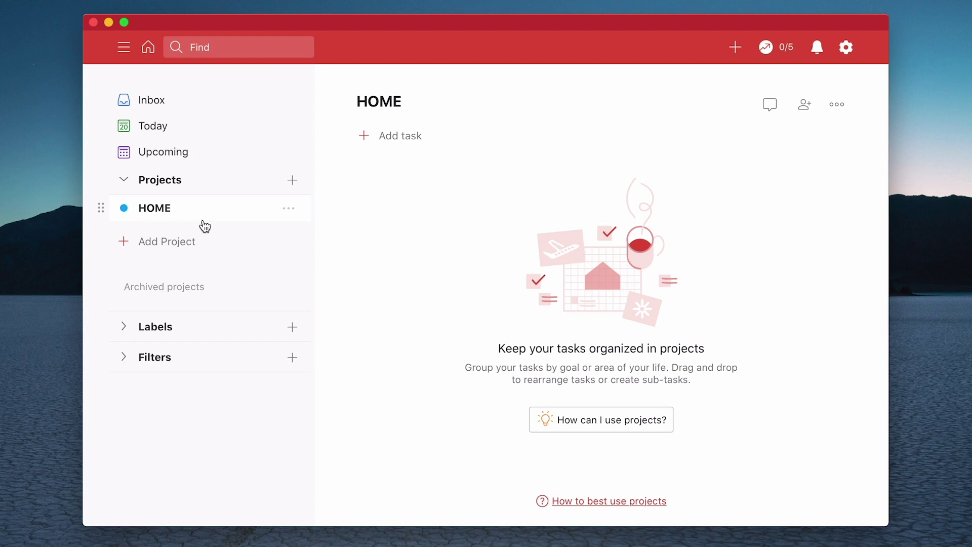
# Add a second project named WORK with the Red colour
pyautogui.click(166, 243)
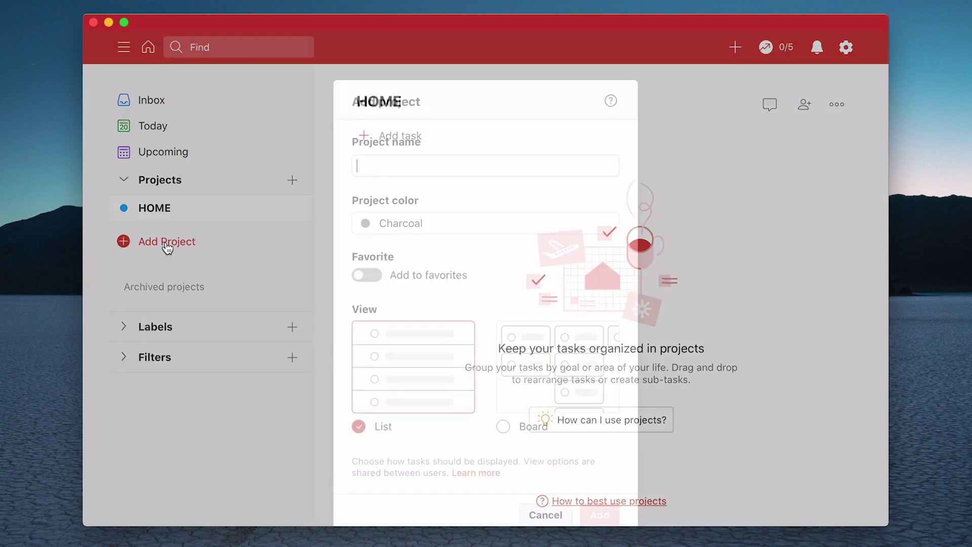
pyautogui.write('WORK')
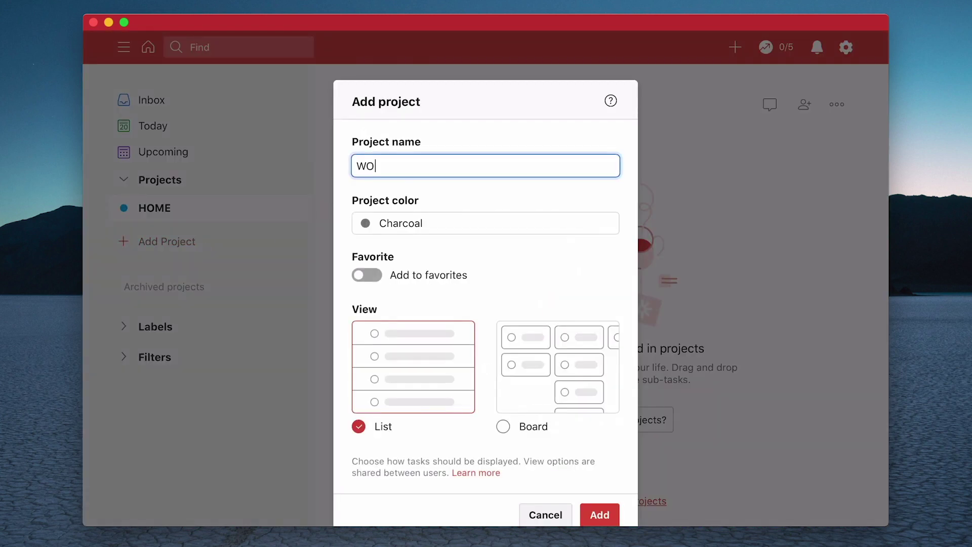
pyautogui.click(426, 230)
pyautogui.scroll(5, 436, 291)
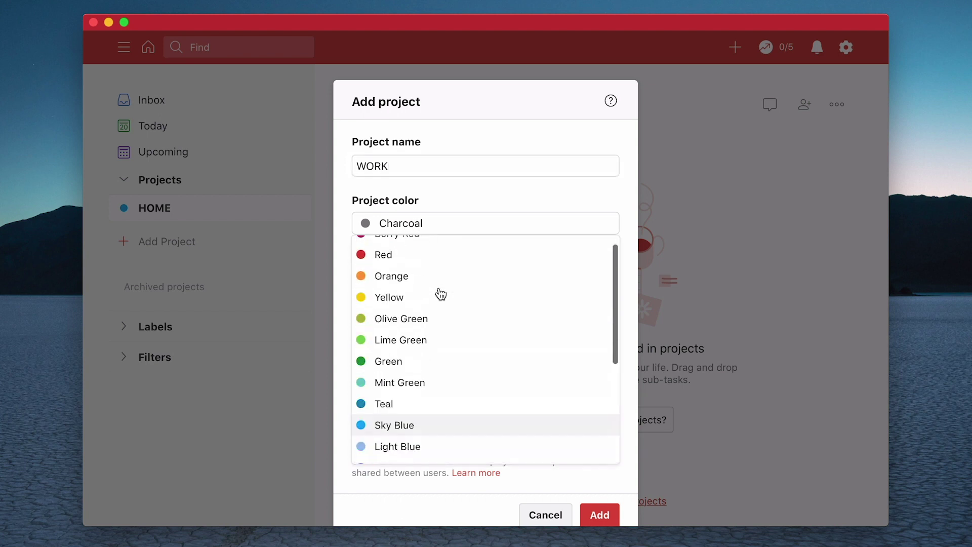
pyautogui.click(403, 268)
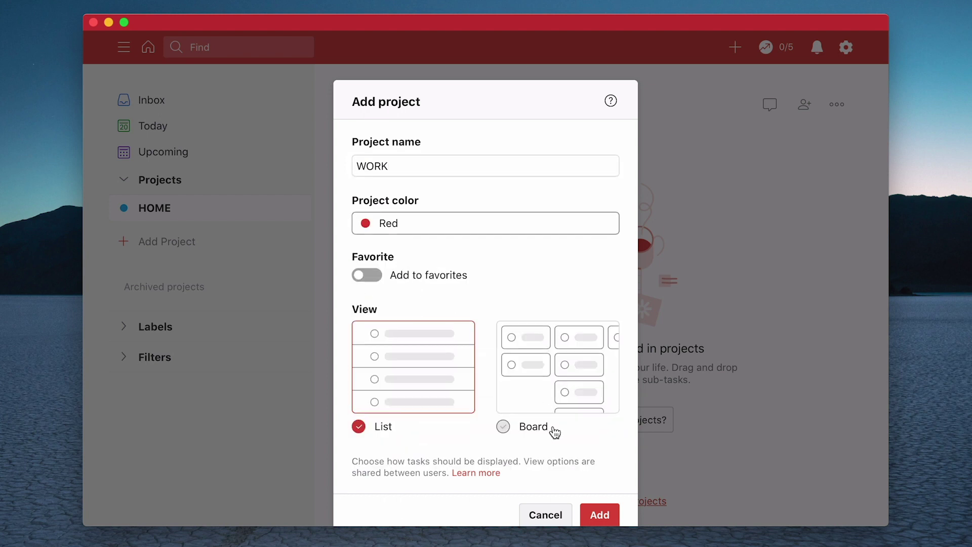
pyautogui.click(601, 514)
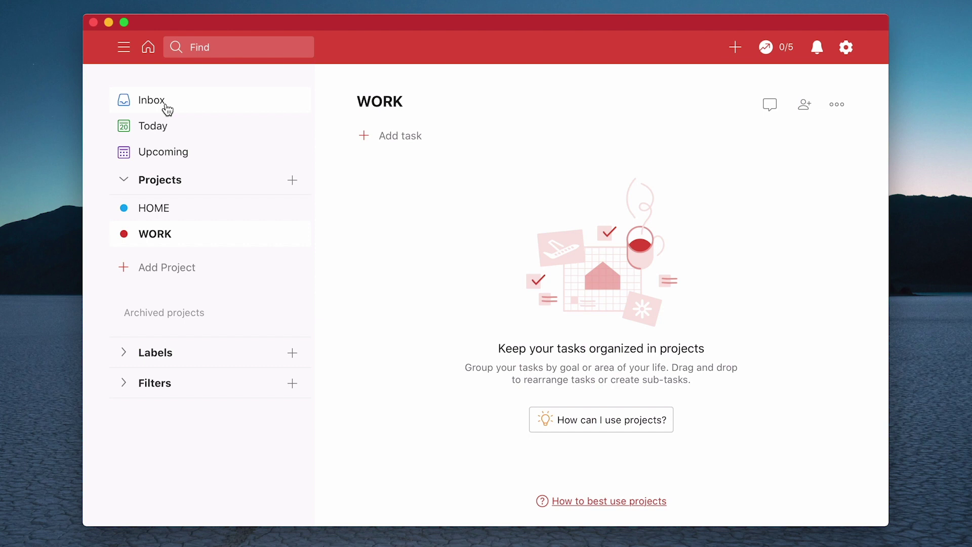
# Go to the Inbox and add the task about buying some more medicine
pyautogui.click(165, 107)
pyautogui.click(420, 134)
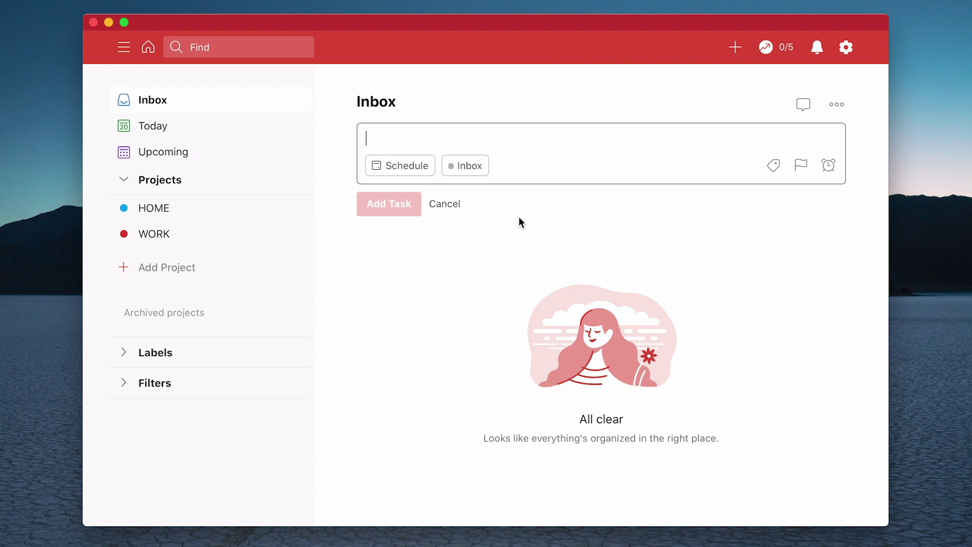
pyautogui.write('Buy Ba')
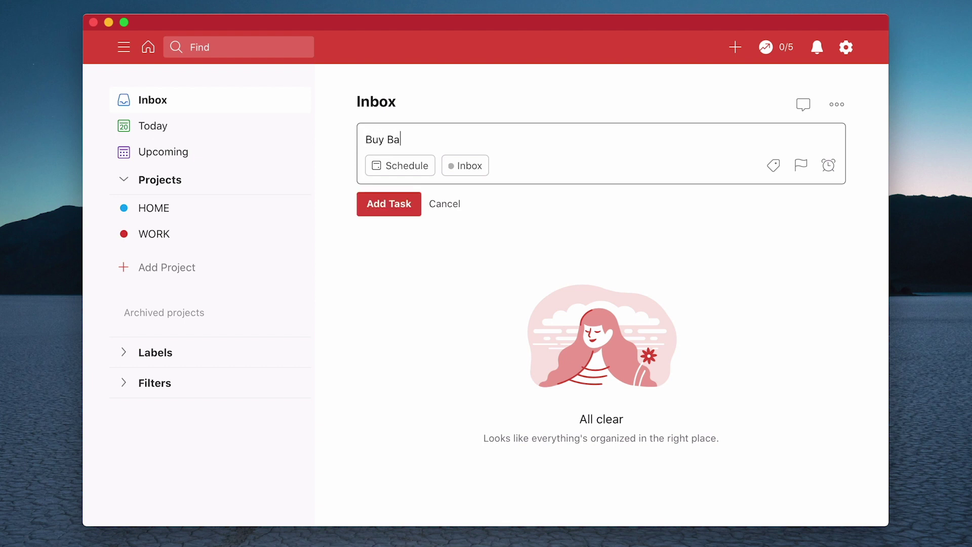
pyautogui.write('rney some more medicine')
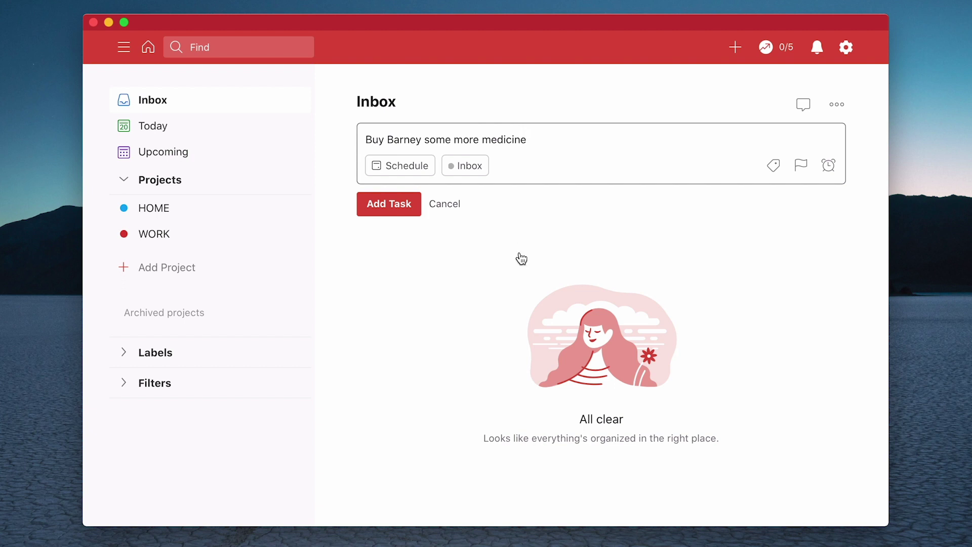
pyautogui.click(399, 215)
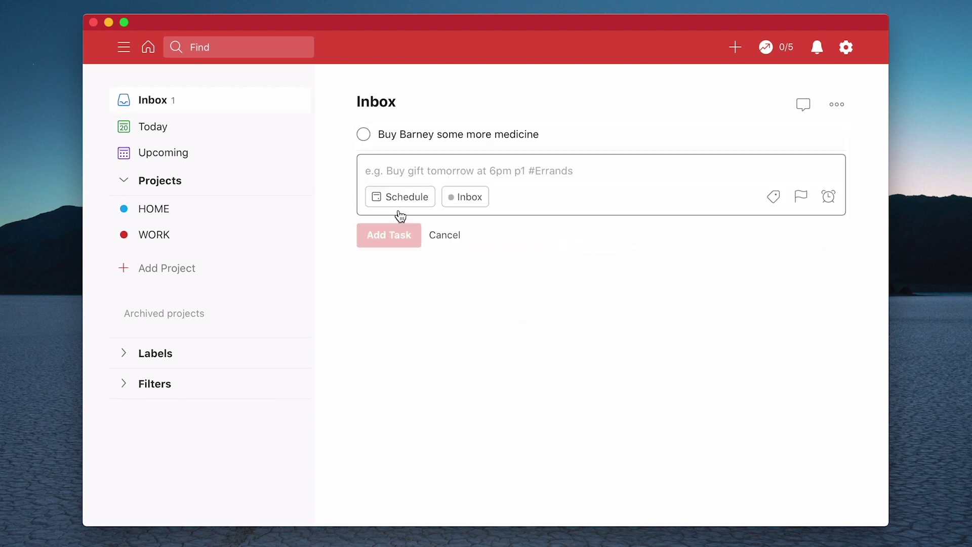
pyautogui.click(446, 235)
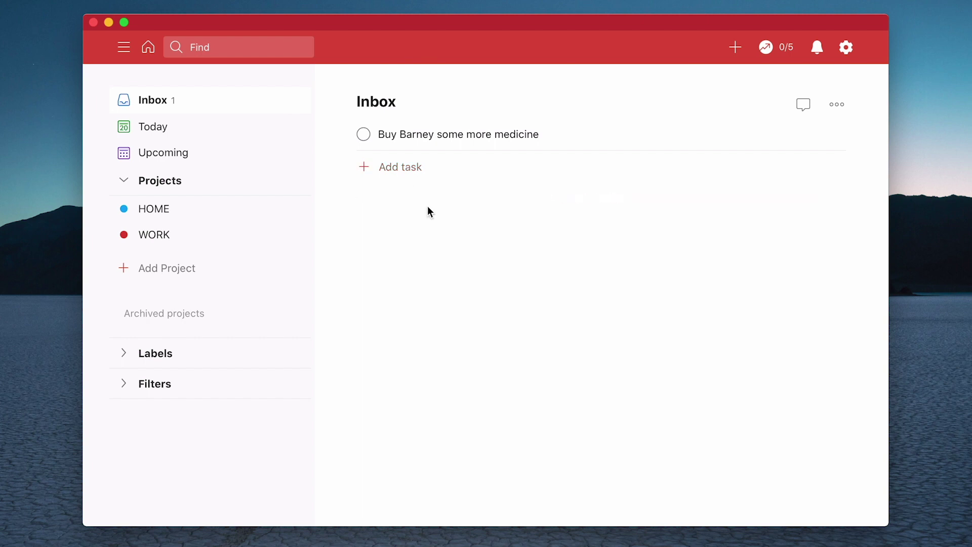
# Add the Inbox tasks 'Do my expenses report' and 'Take garbage out'
pyautogui.press('ctrl+super+a')
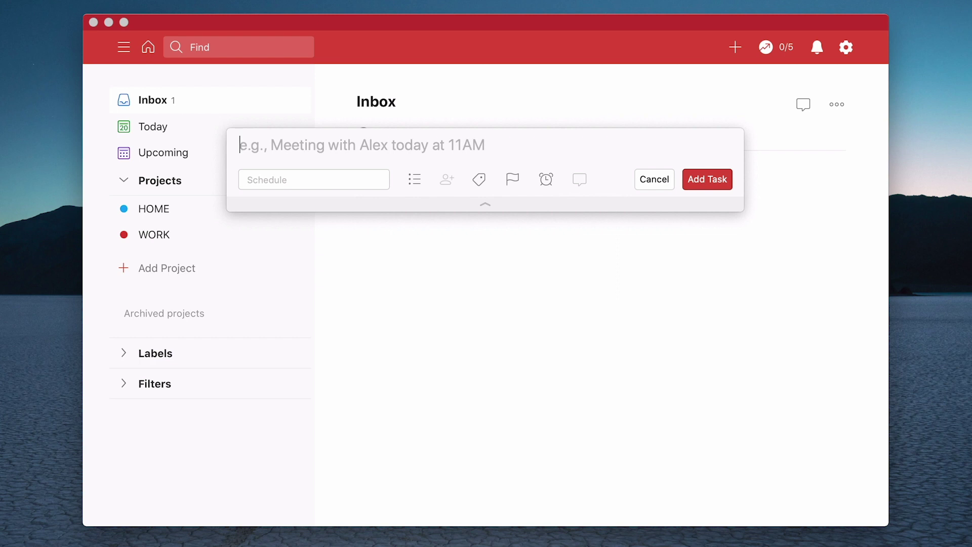
pyautogui.write('Do my e')
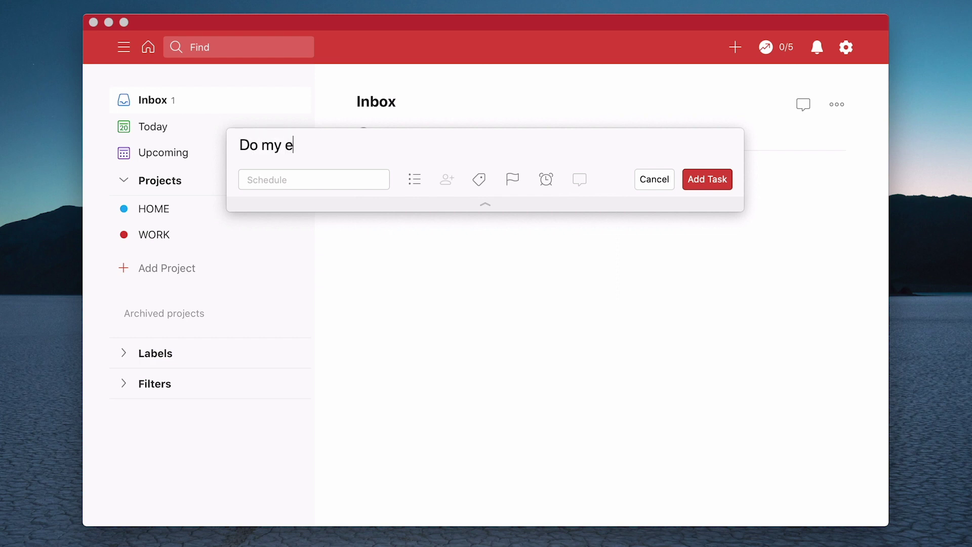
pyautogui.write('xpenses report')
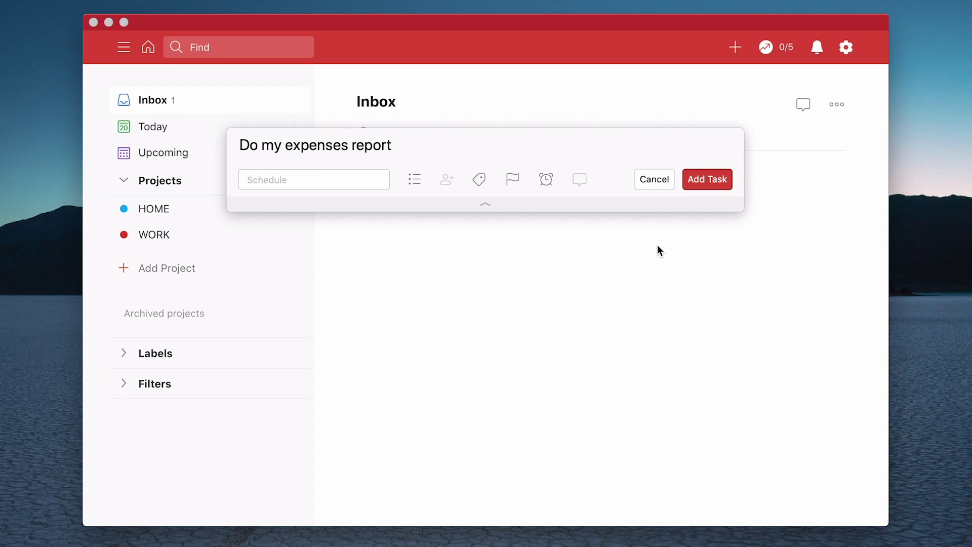
pyautogui.click(702, 188)
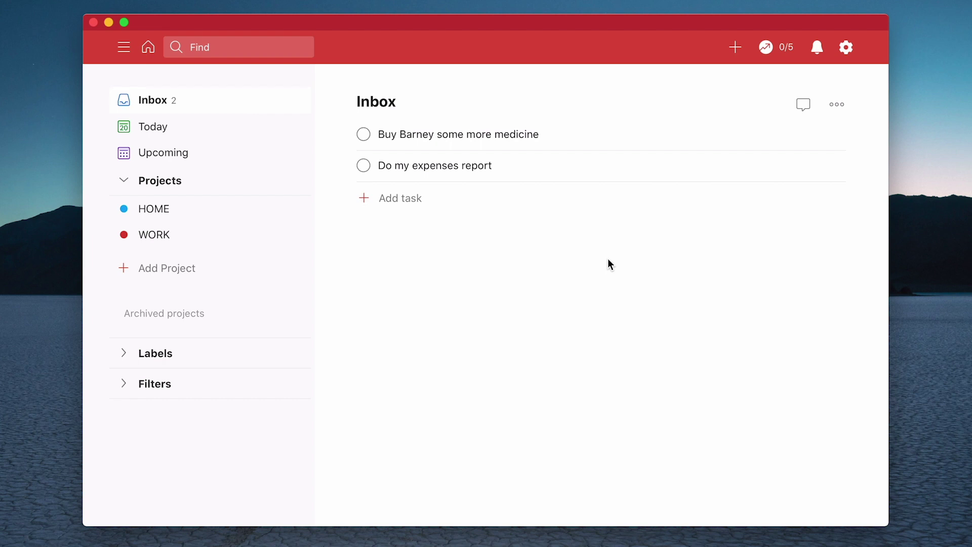
pyautogui.click(408, 203)
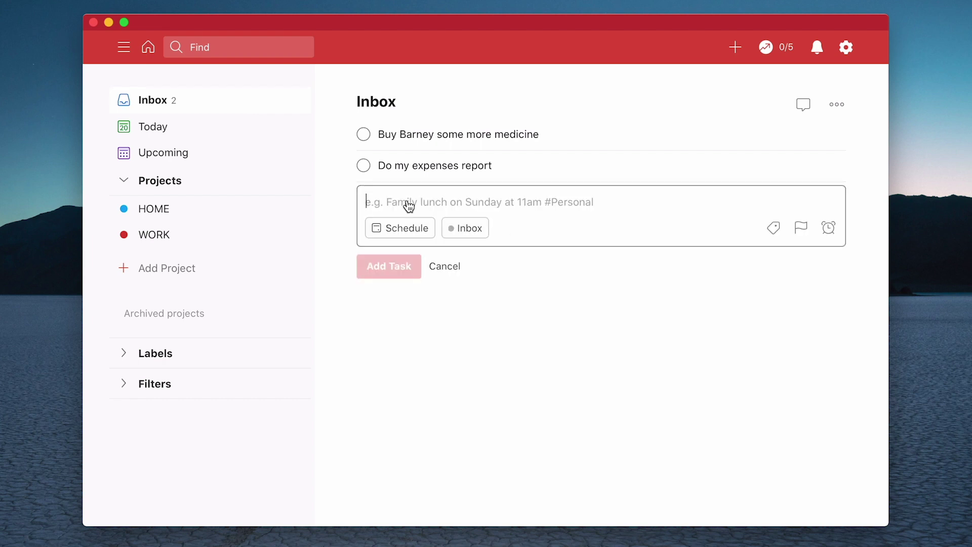
pyautogui.write('Take ga')
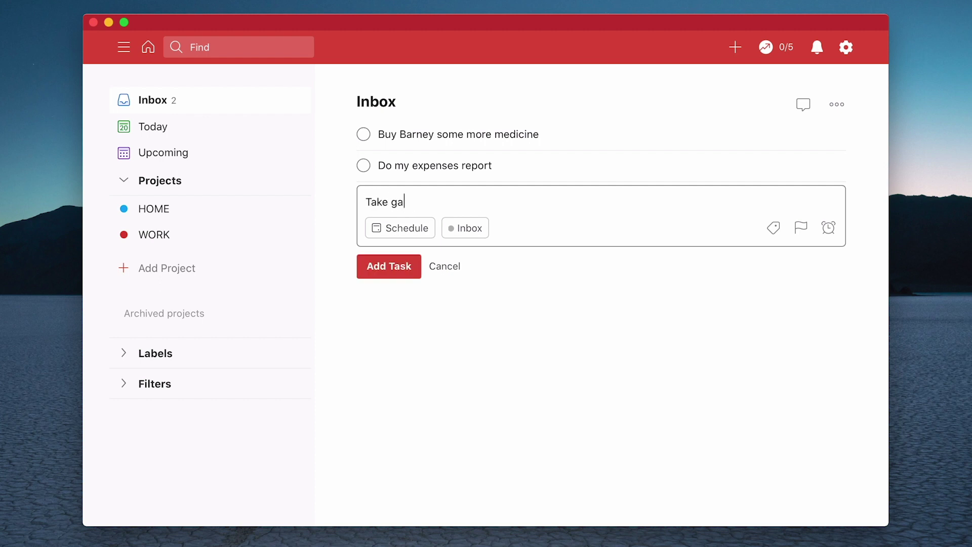
pyautogui.write('rbage out')
pyautogui.click(379, 264)
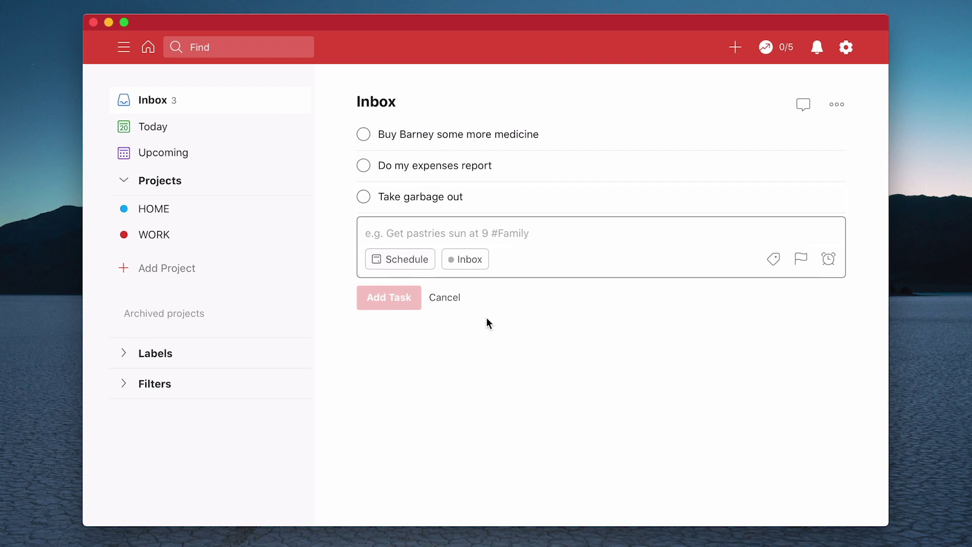
pyautogui.click(446, 297)
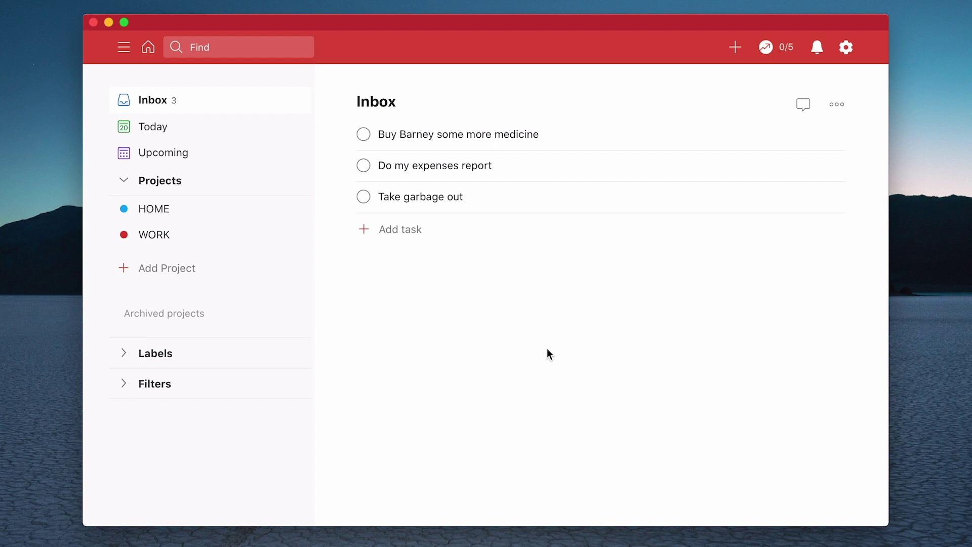
# Zoom the interface in and drag the medicine task onto HOME in the sidebar
pyautogui.press('super+equal')
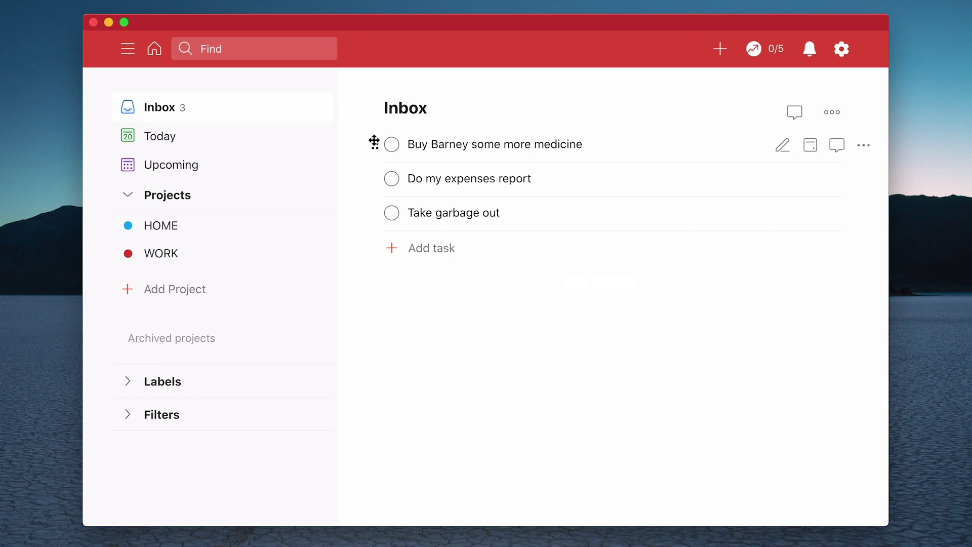
pyautogui.moveTo(374, 142); pyautogui.dragTo(178, 232)
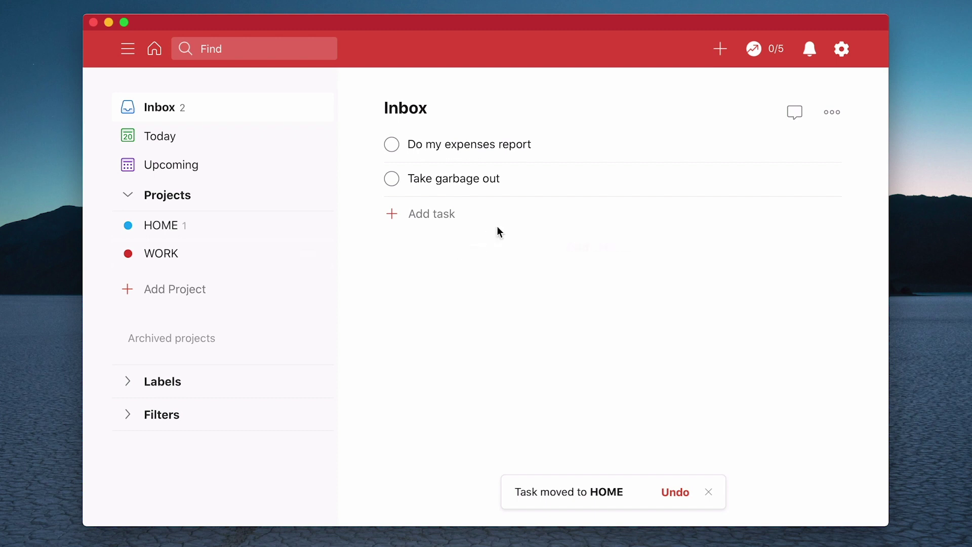
# Reassign 'Do my expenses report' to the WORK project from its task details
pyautogui.click(502, 147)
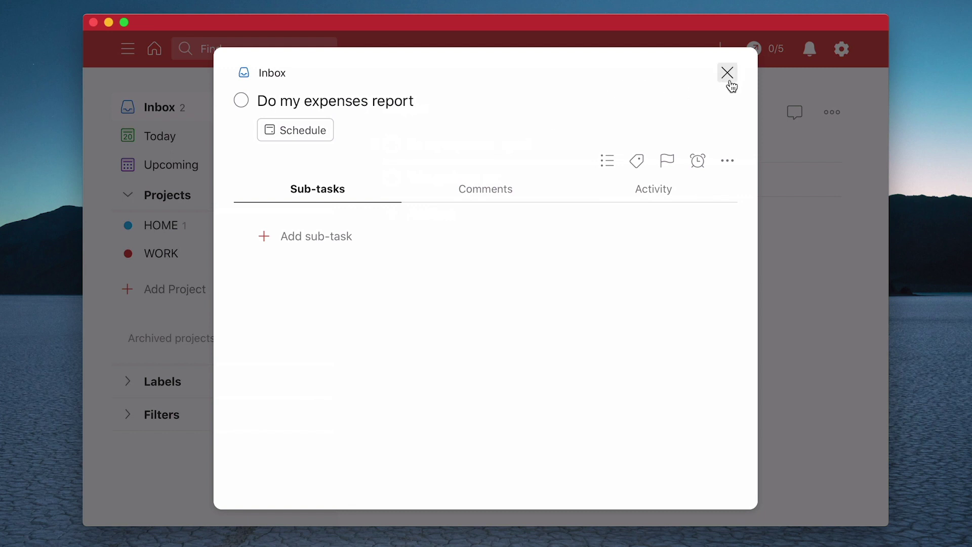
pyautogui.click(728, 76)
pyautogui.click(475, 147)
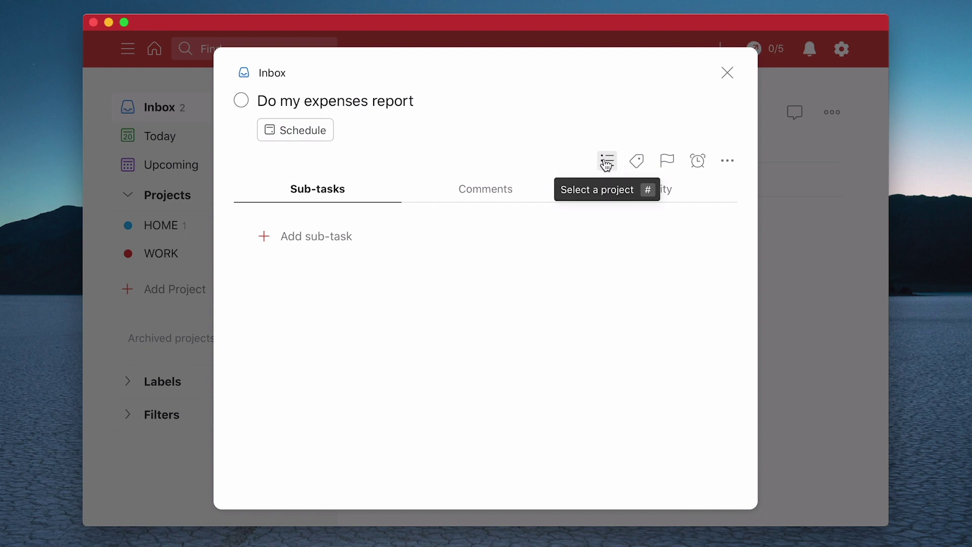
pyautogui.click(606, 165)
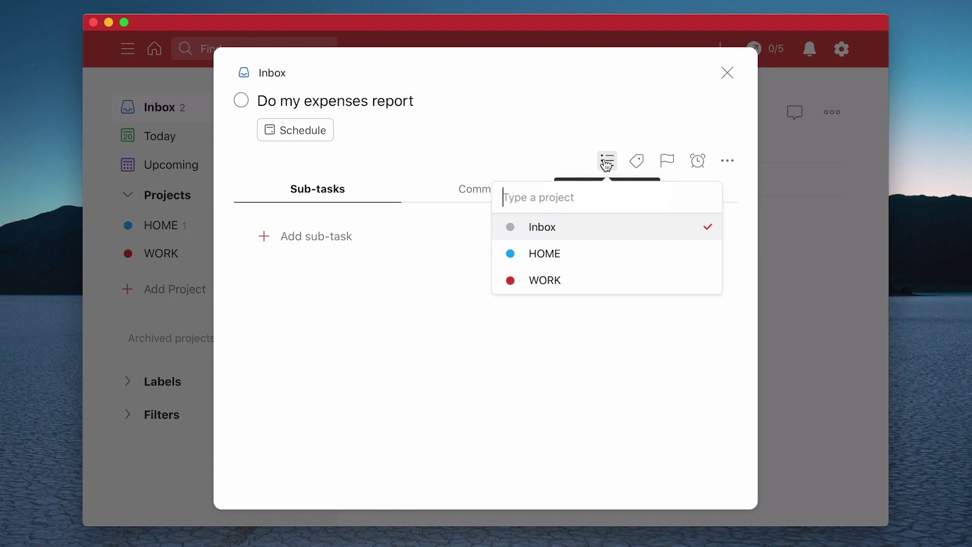
pyautogui.click(567, 286)
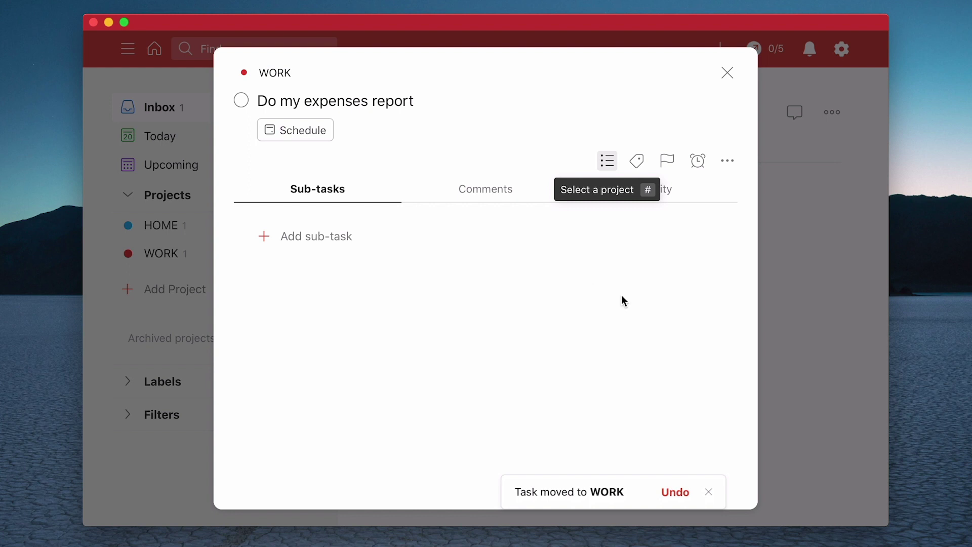
pyautogui.click(728, 72)
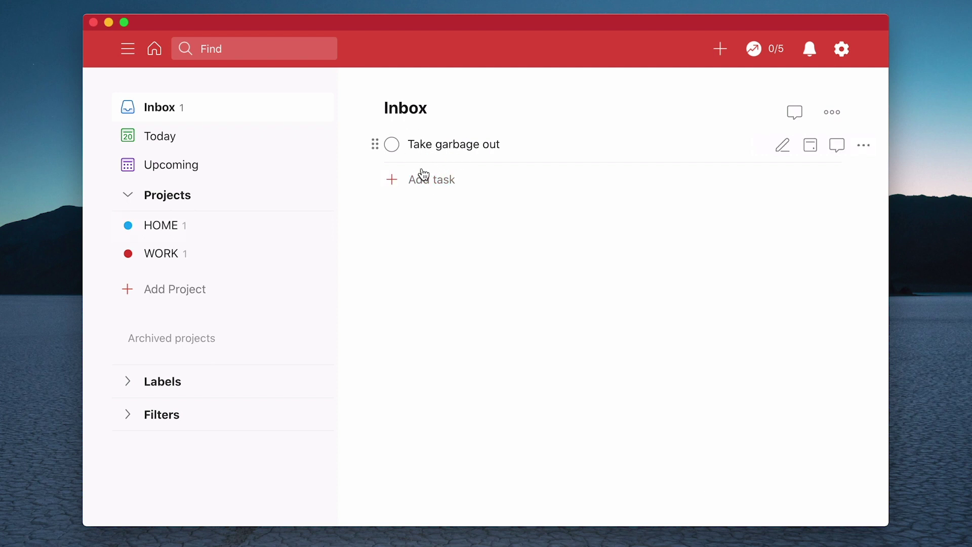
pyautogui.click(229, 228)
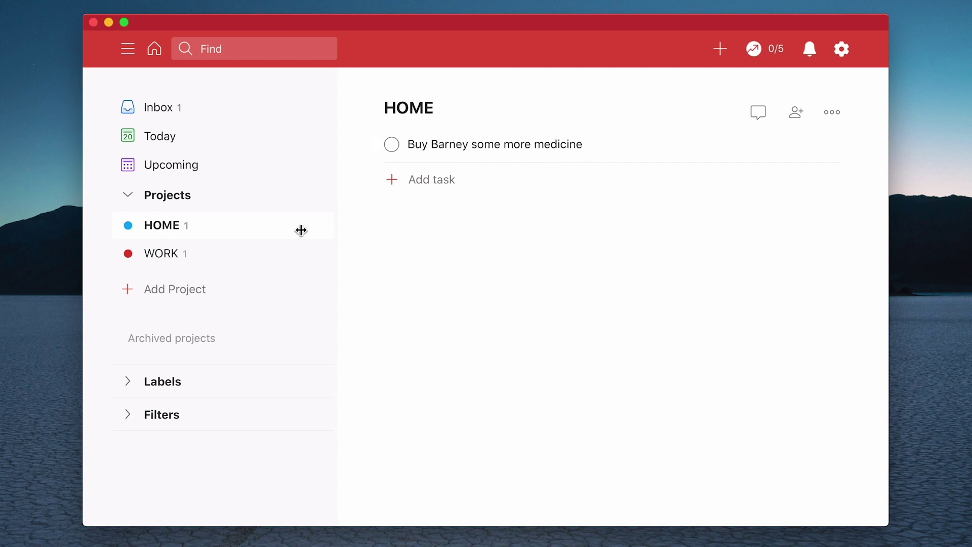
pyautogui.click(173, 253)
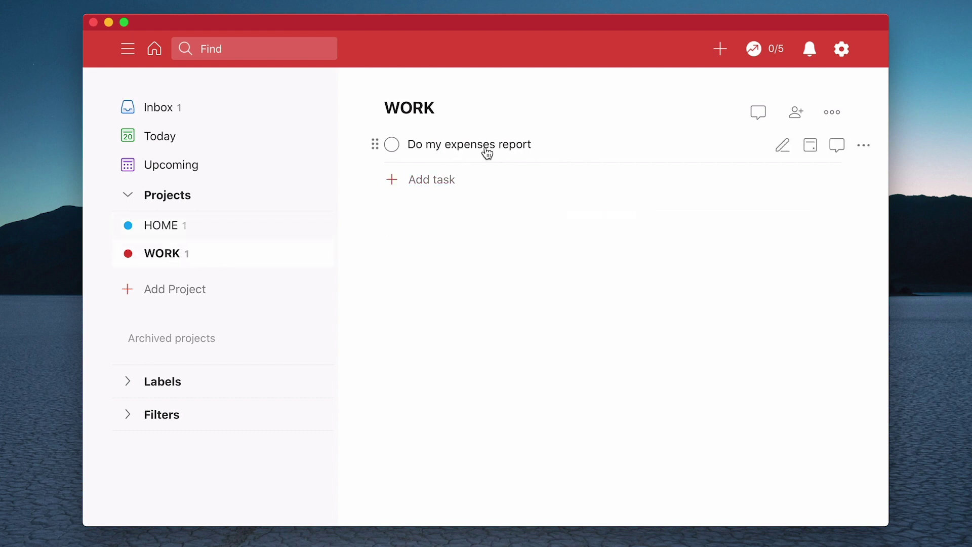
pyautogui.click(161, 110)
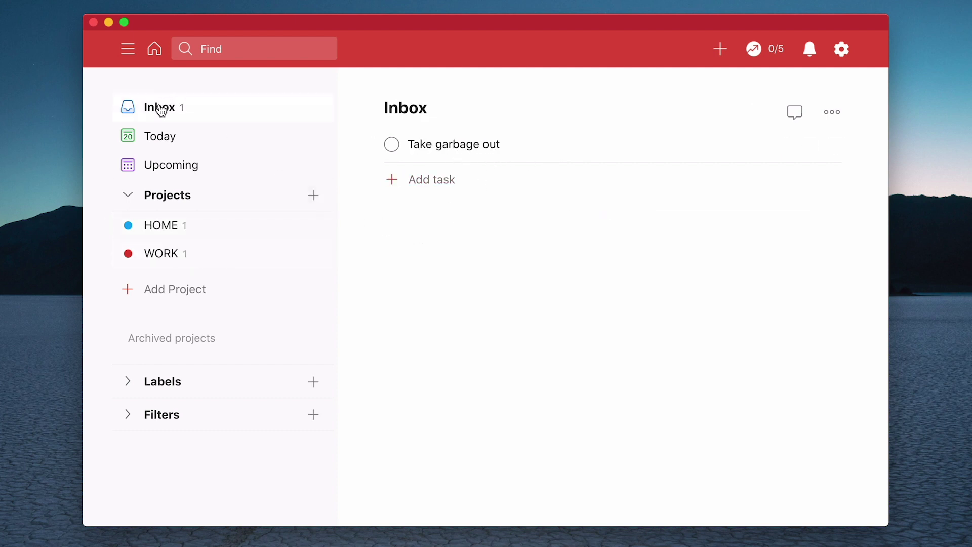
# Edit 'Take garbage out' and tag it #HOME to move it into HOME
pyautogui.moveTo(525, 227)
pyautogui.moveTo(538, 161)
pyautogui.click(783, 148)
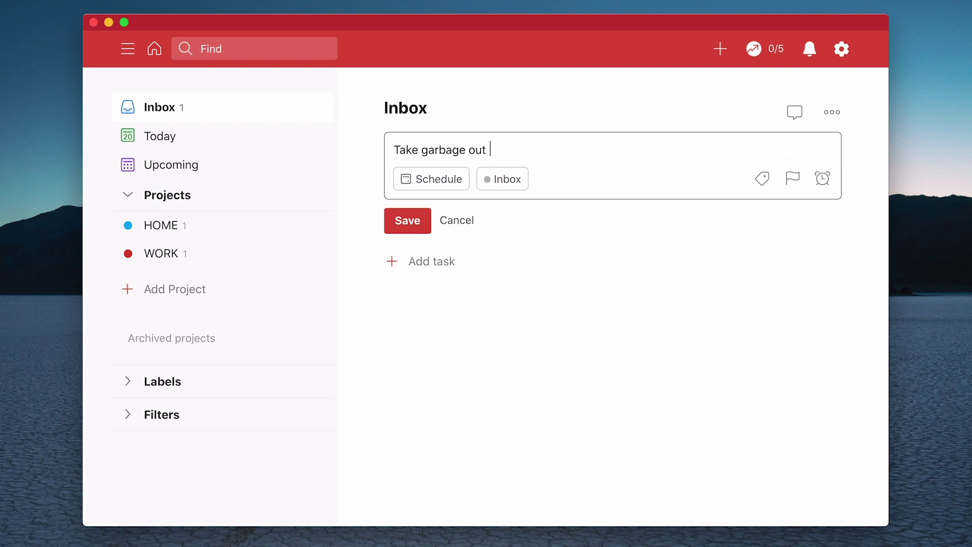
pyautogui.write('#')
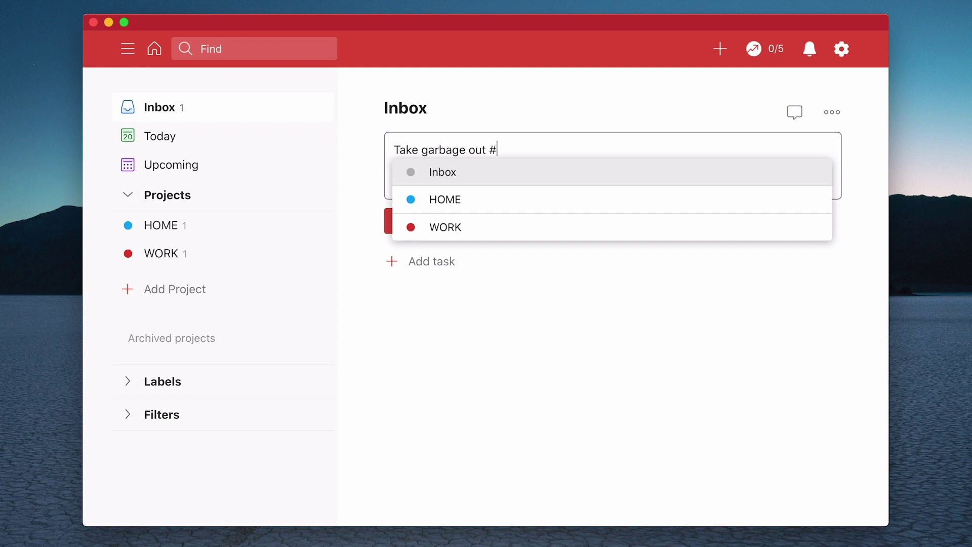
pyautogui.click(500, 204)
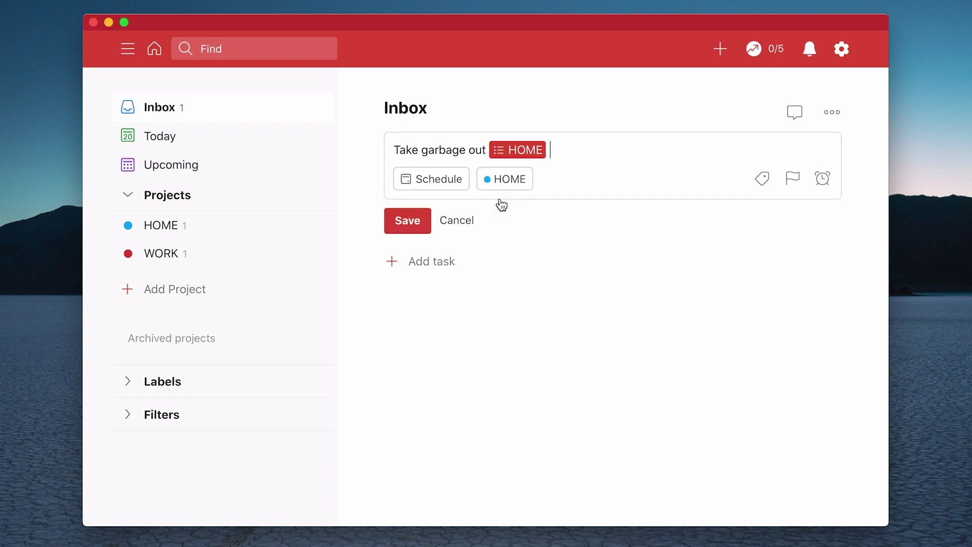
pyautogui.click(408, 221)
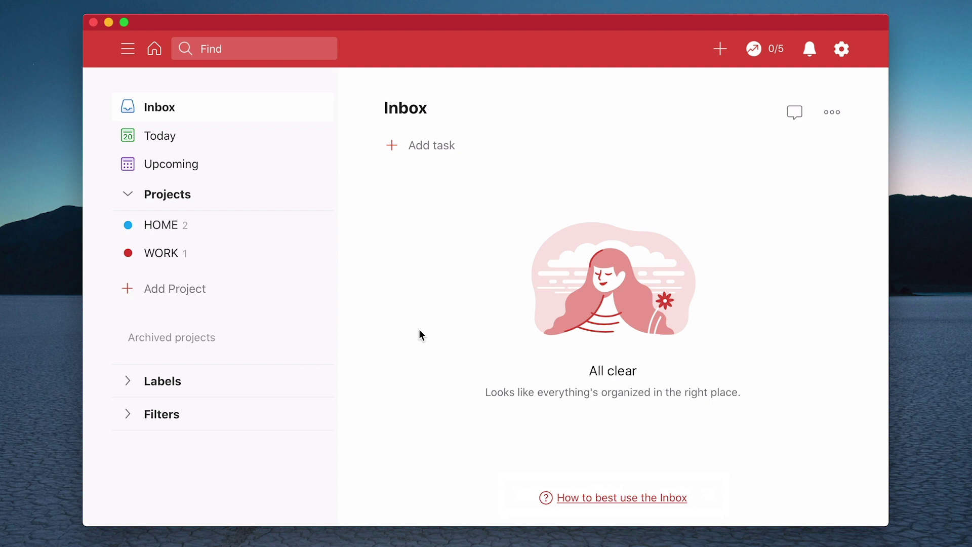
# Add a project named SOMEDAY / MAYBE with the Lavender colour
pyautogui.click(172, 296)
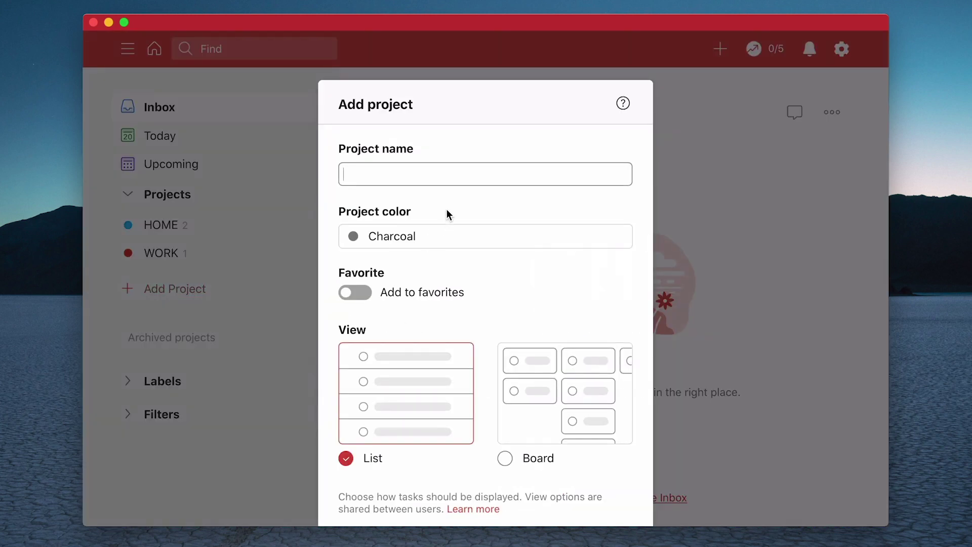
pyautogui.write('SOME')
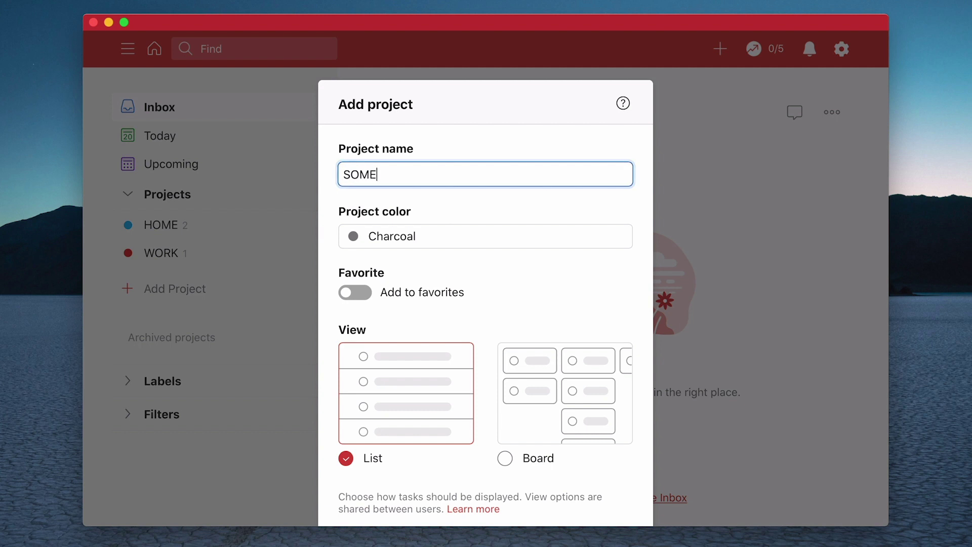
pyautogui.write('DAY / MAYBE')
pyautogui.click(428, 238)
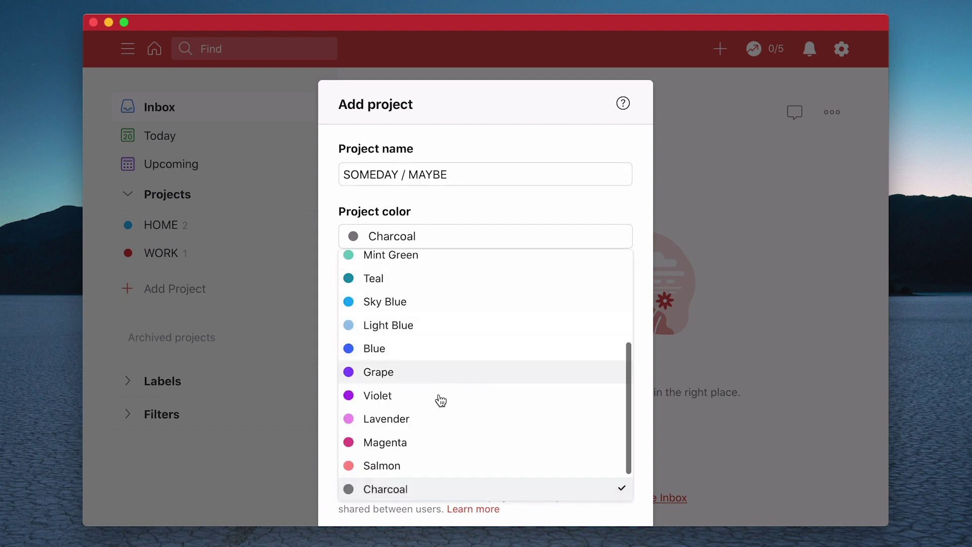
pyautogui.click(434, 422)
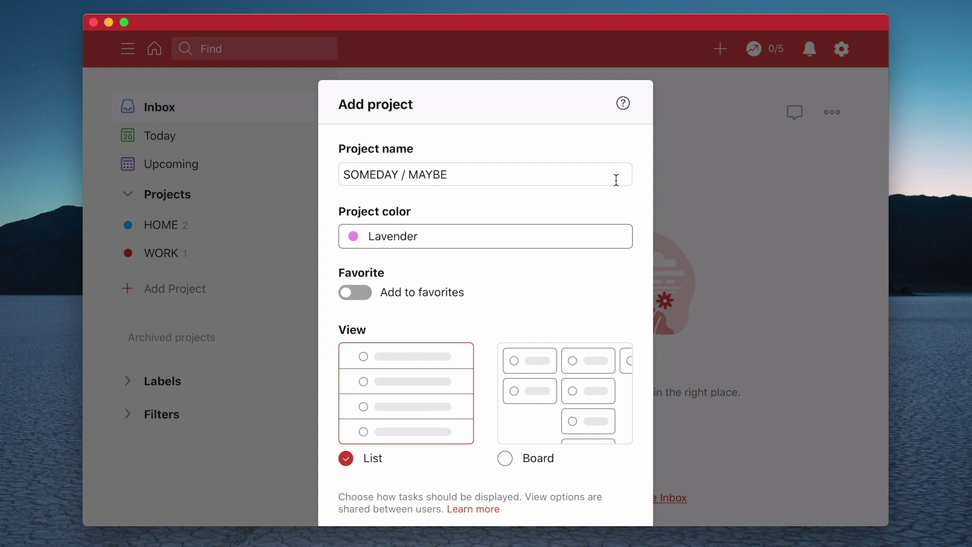
pyautogui.scroll(-1, 528, 253)
pyautogui.scroll(-3, 527, 253)
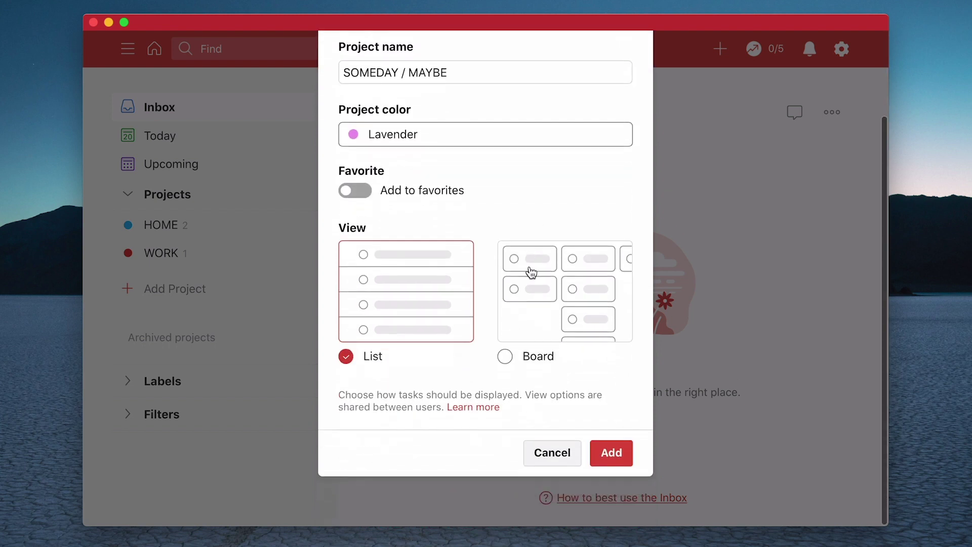
pyautogui.click(612, 451)
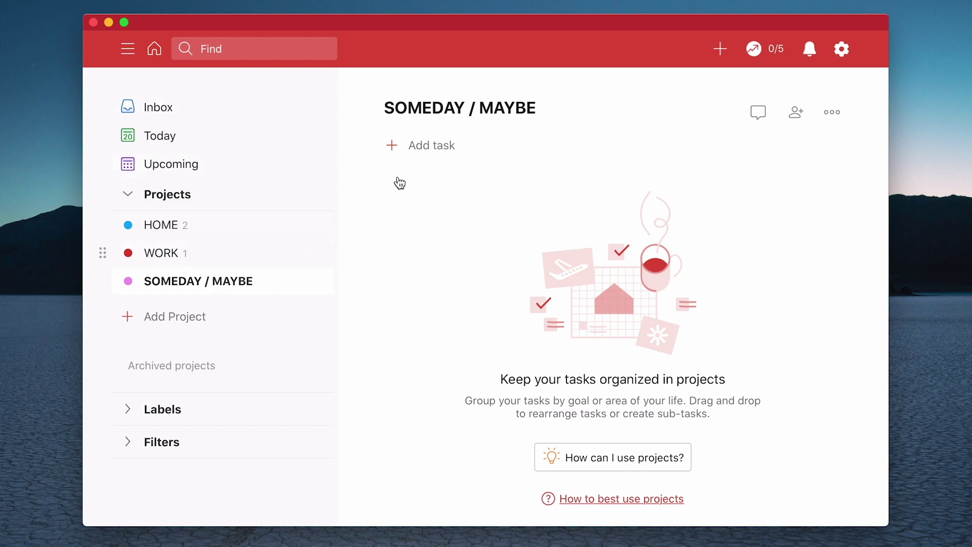
# Add the task 'Learn to fly a helicopter' to SOMEDAY / MAYBE
pyautogui.click(431, 147)
pyautogui.write('LEanr to')
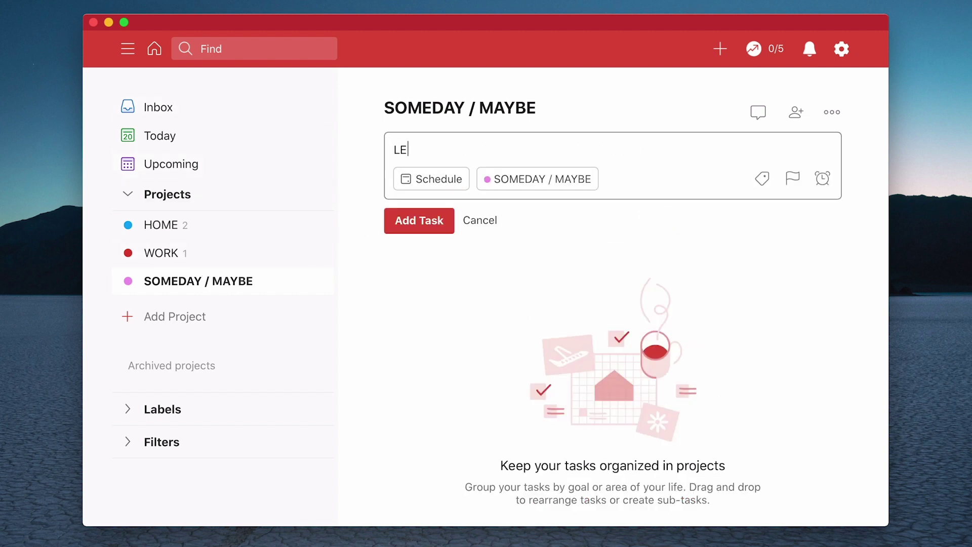
pyautogui.press('BackSpace')
pyautogui.press('BackSpace')
pyautogui.press('BackSpace')
pyautogui.press('BackSpace')
pyautogui.press('BackSpace')
pyautogui.press('BackSpace')
pyautogui.press('BackSpace')
pyautogui.write('earn to fly a helecopter')
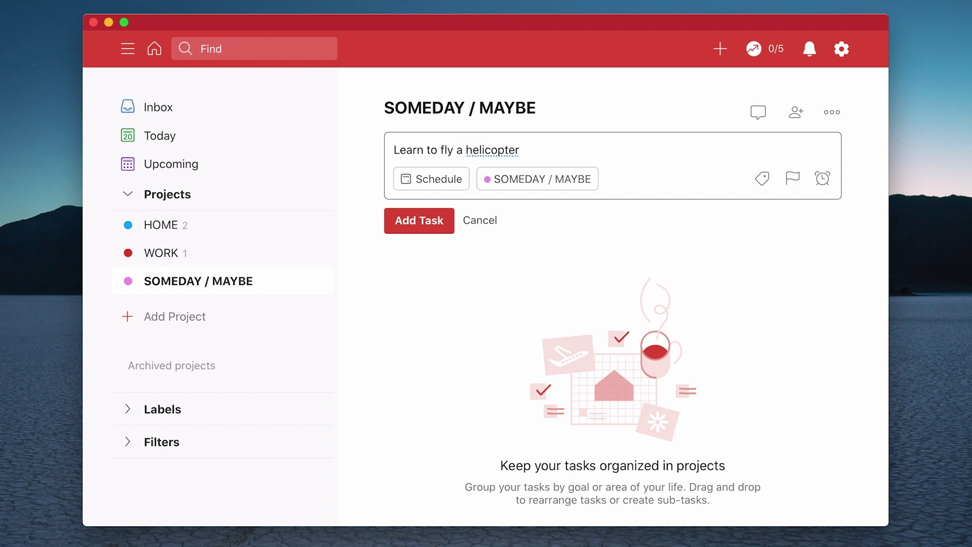
pyautogui.click(434, 226)
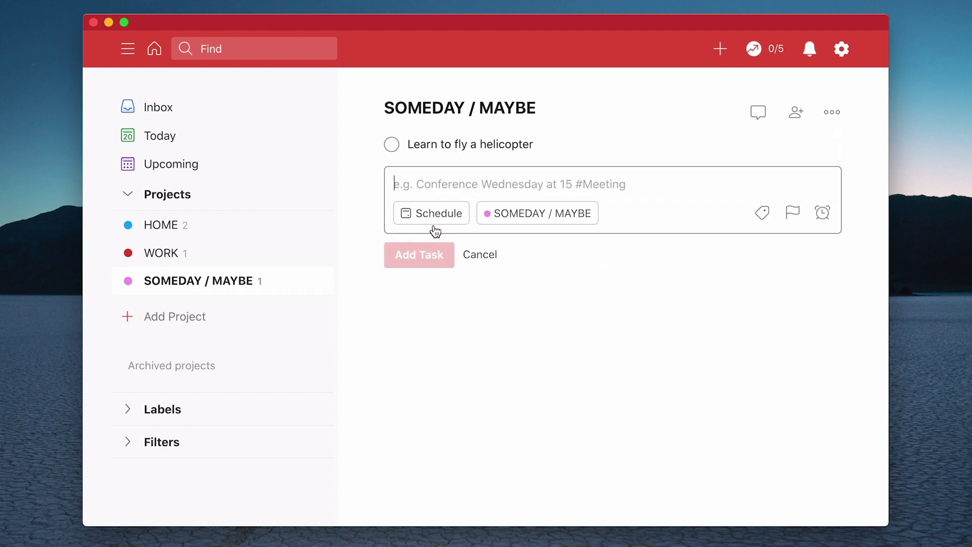
pyautogui.click(472, 263)
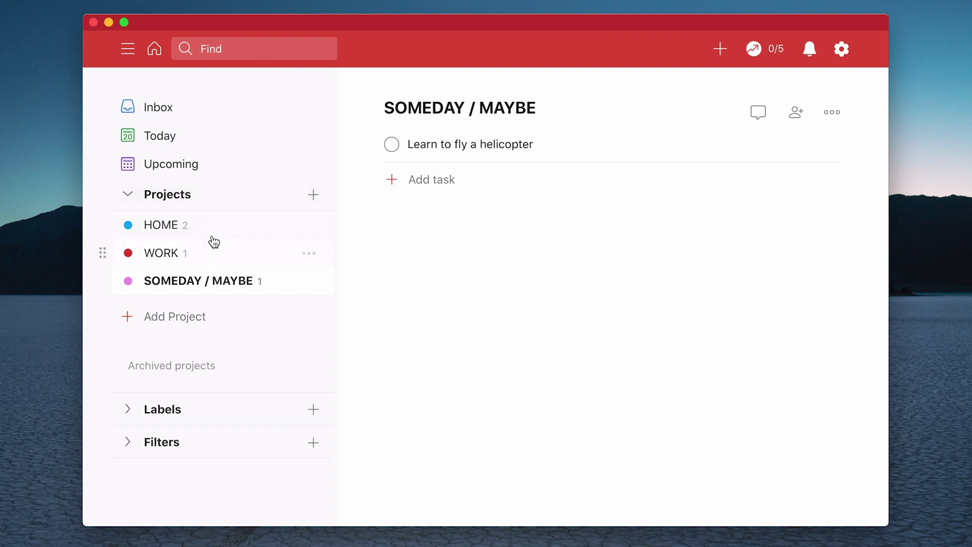
# Start a new project, then cancel without creating anything
pyautogui.click(183, 319)
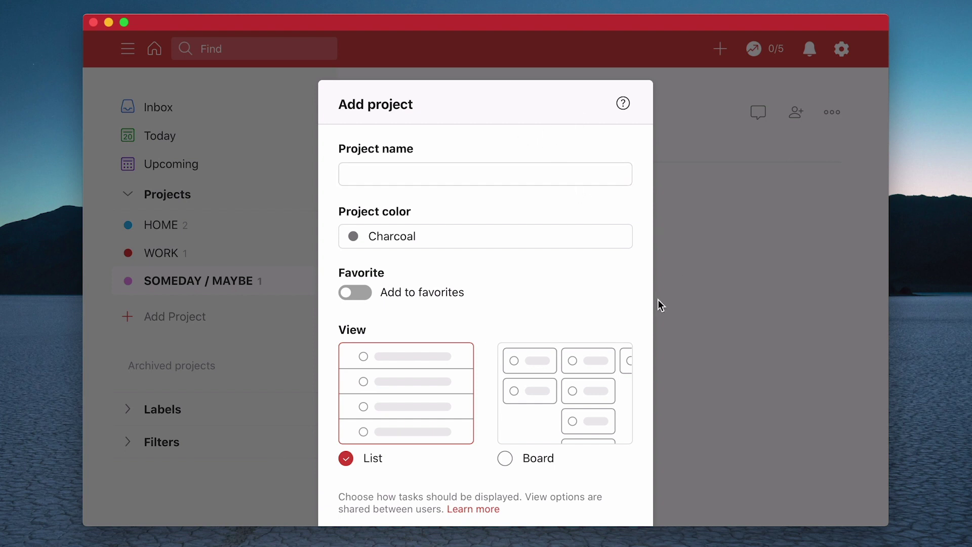
pyautogui.scroll(-3, 621, 300)
pyautogui.click(553, 460)
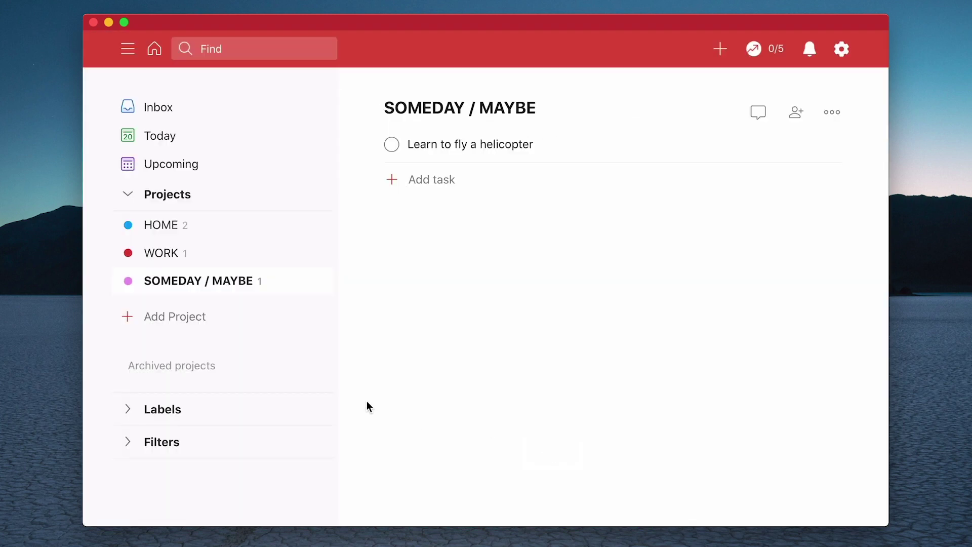
# Open the WORK project and show its '…' project options menu
pyautogui.click(160, 257)
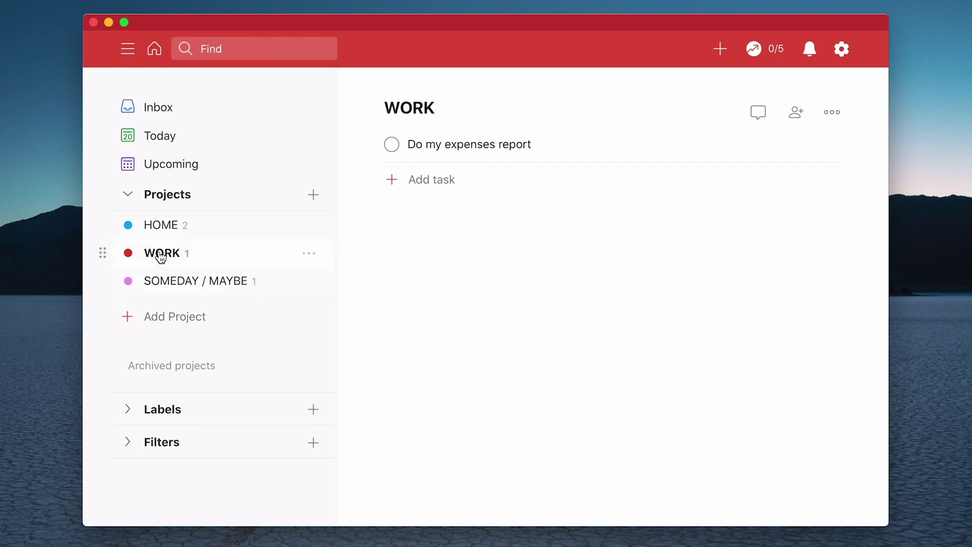
pyautogui.click(309, 253)
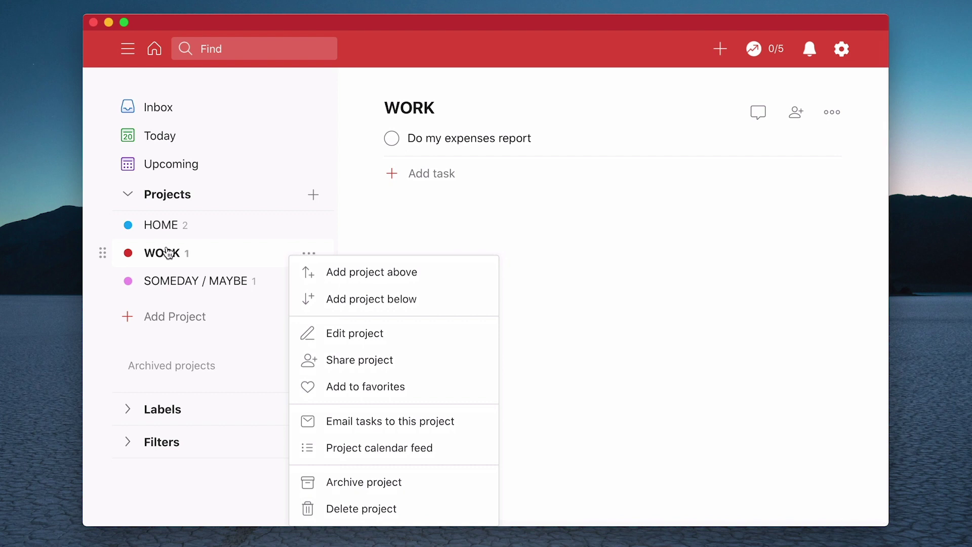
pyautogui.click(611, 324)
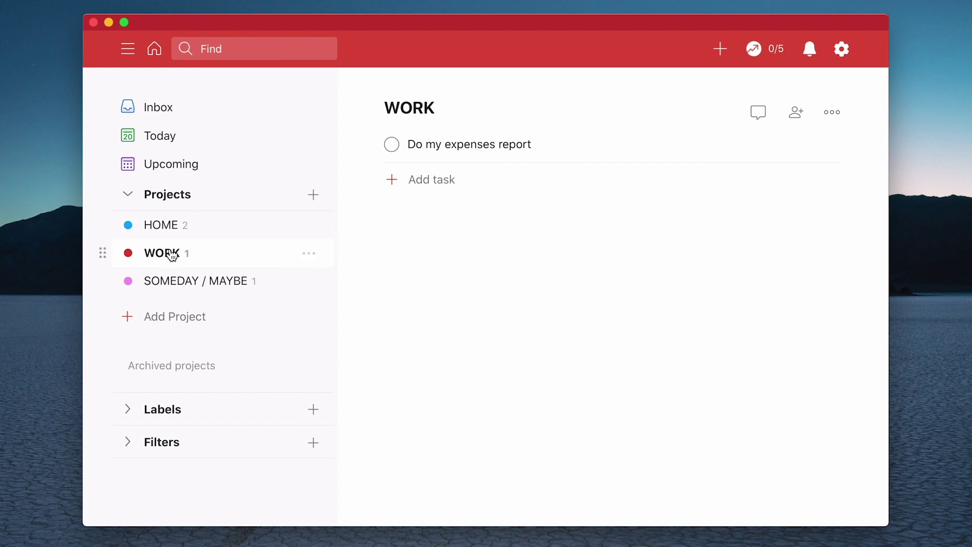
pyautogui.click(312, 255)
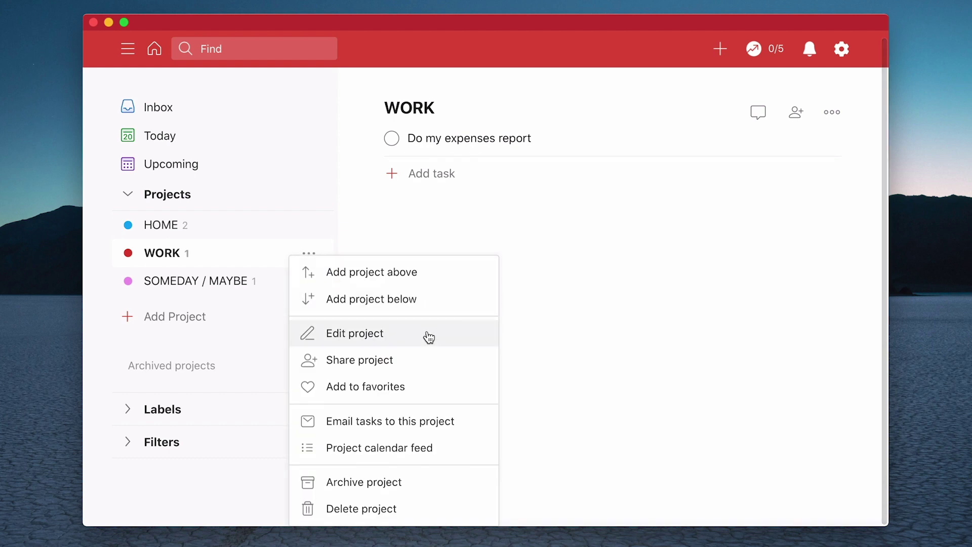
# Edit the WORK project, turn on Add to favorites, and save it
pyautogui.click(359, 335)
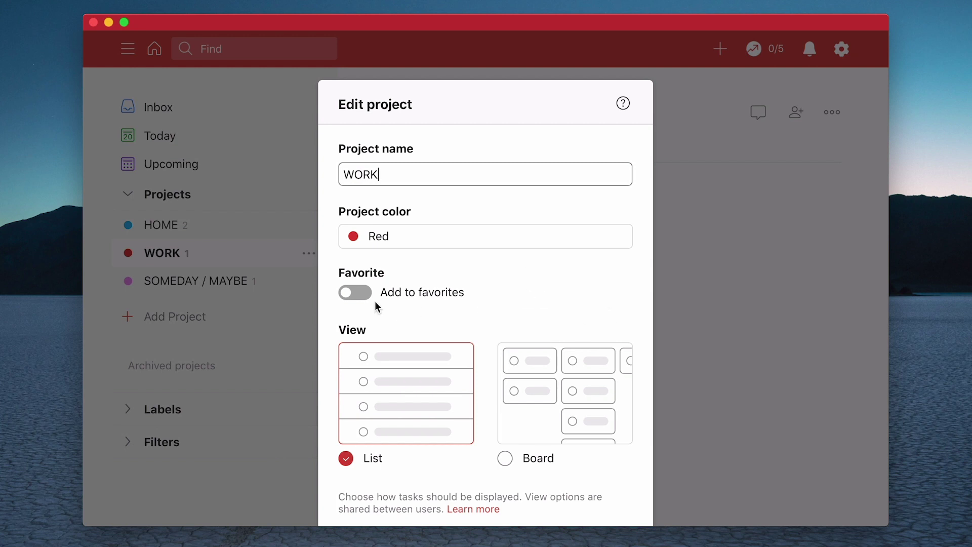
pyautogui.click(356, 294)
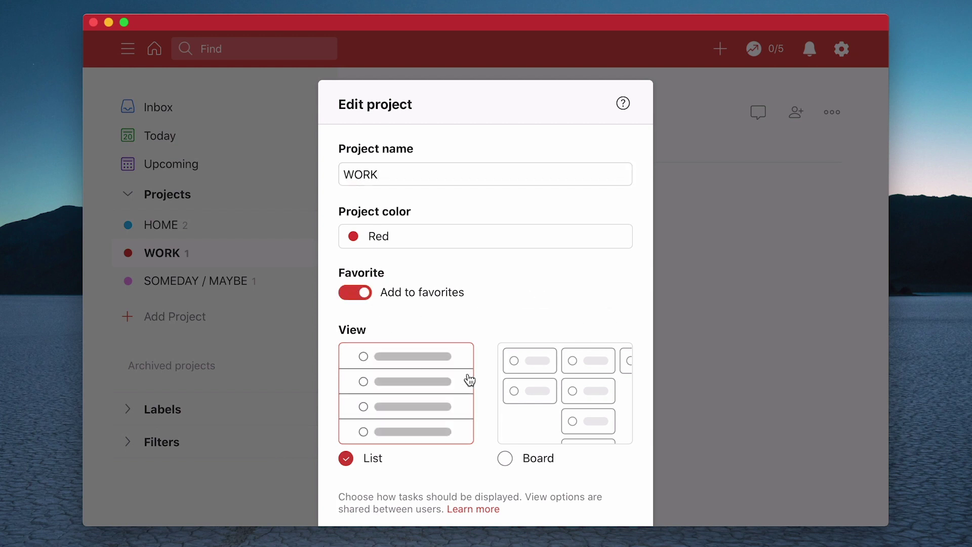
pyautogui.scroll(-2, 471, 378)
pyautogui.click(611, 457)
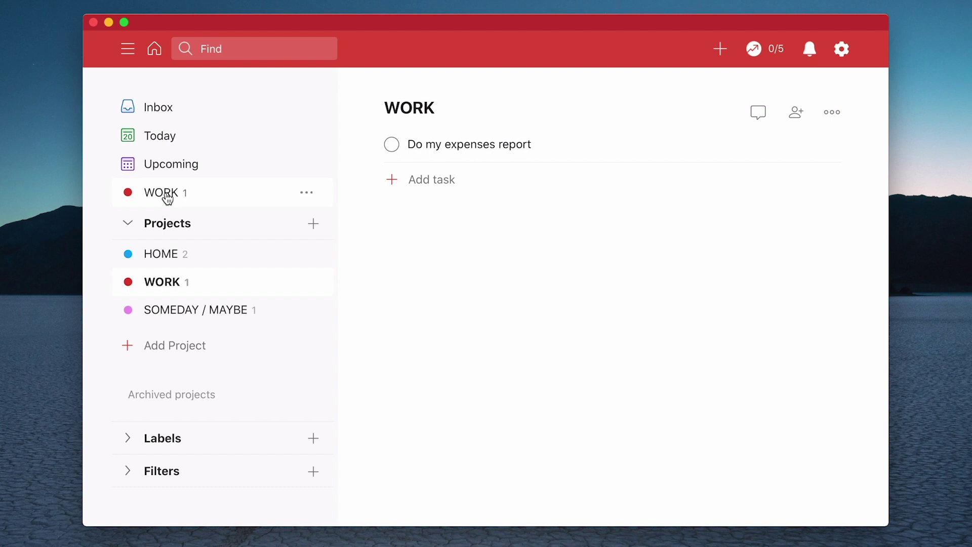
pyautogui.click(308, 287)
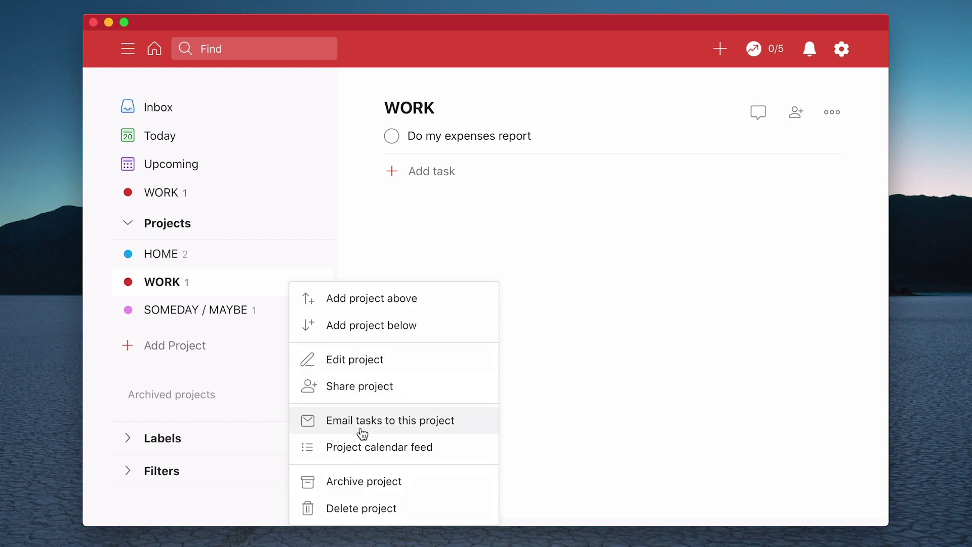
pyautogui.click(362, 361)
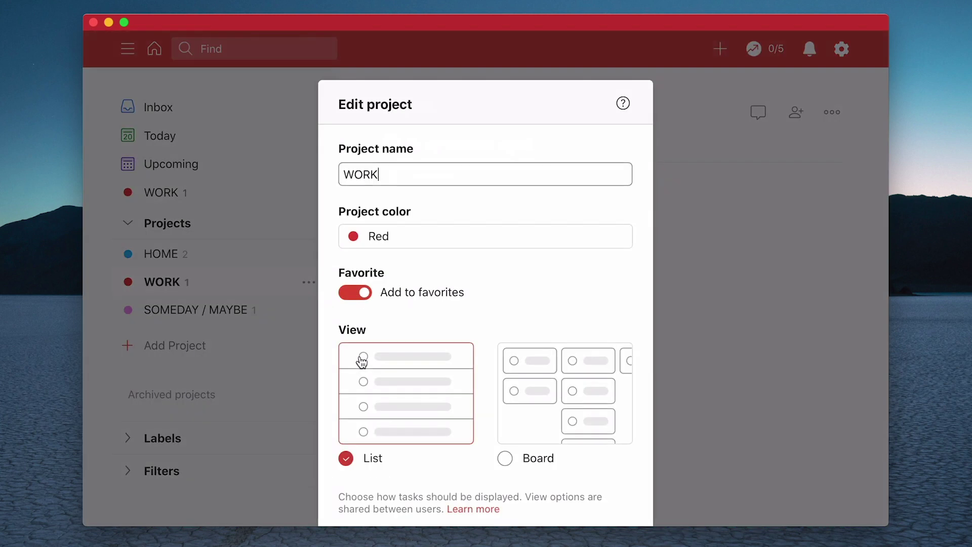
pyautogui.doubleClick(404, 179)
pyautogui.click(409, 183)
pyautogui.scroll(-2, 483, 258)
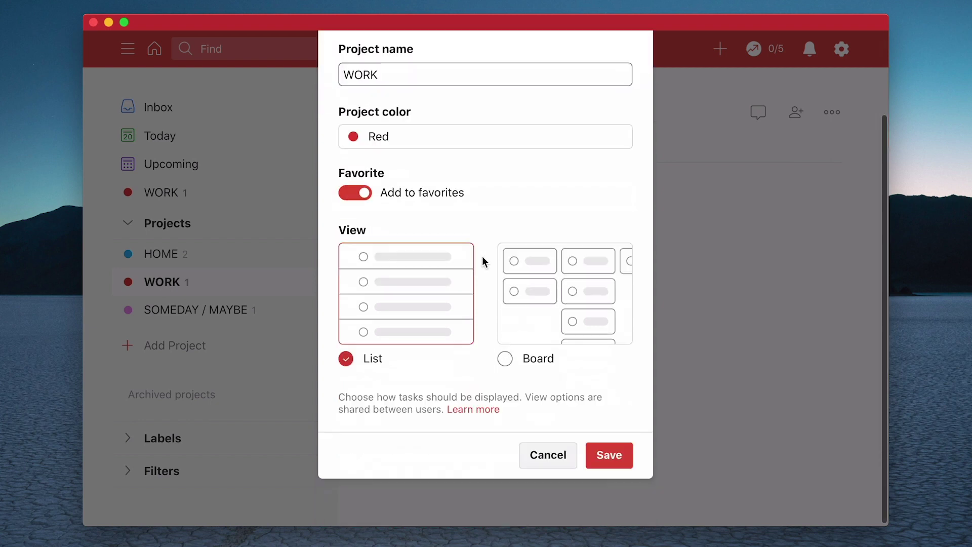
pyautogui.click(554, 462)
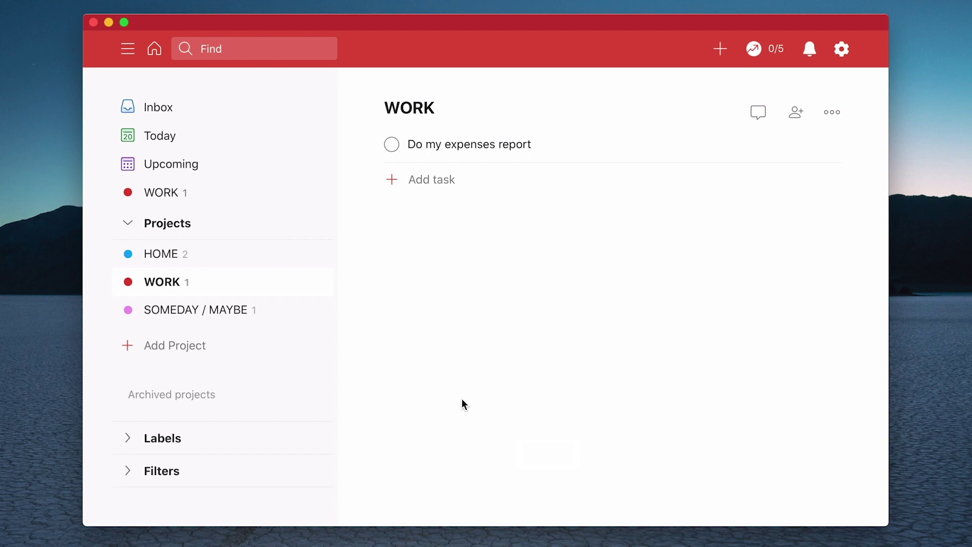
pyautogui.click(309, 311)
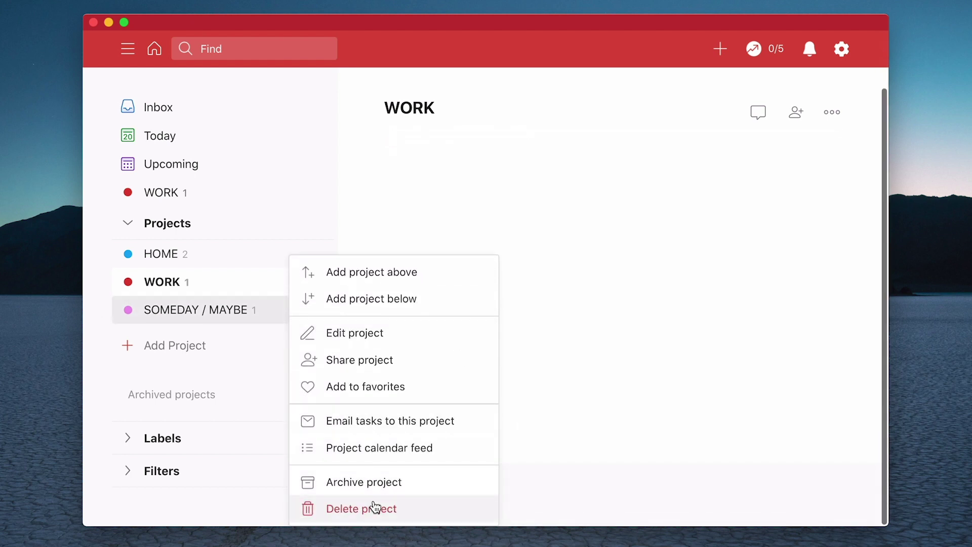
pyautogui.click(537, 400)
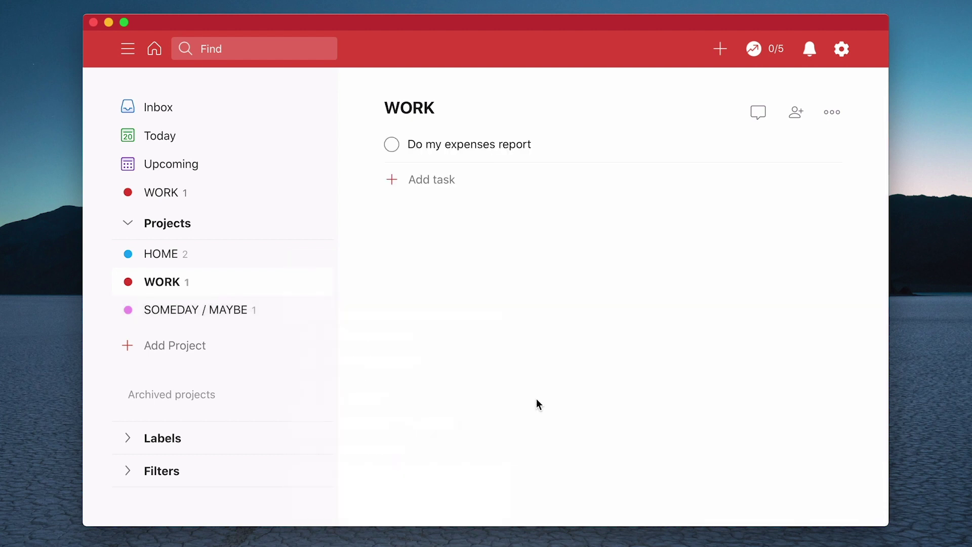